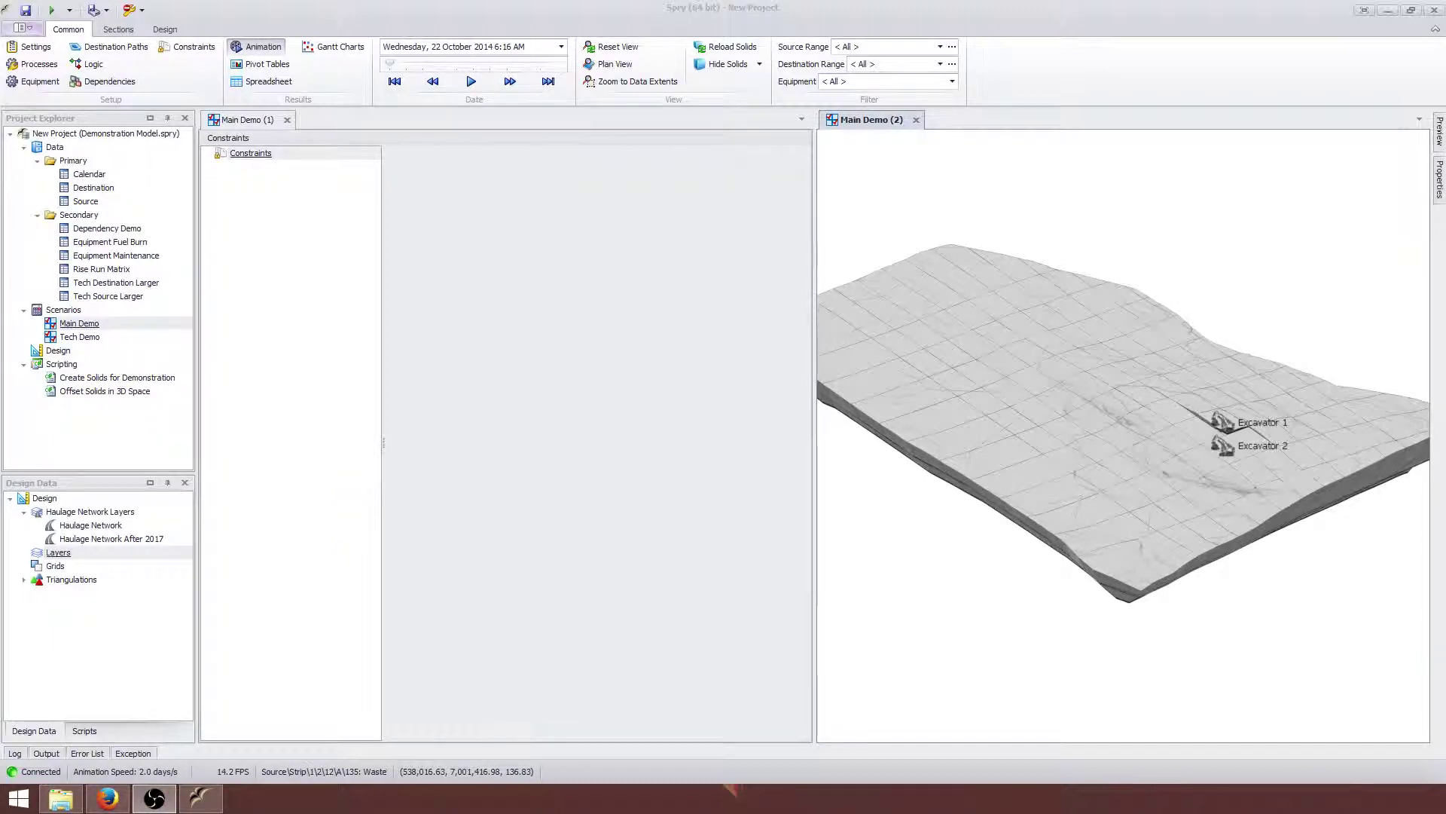
- Add a new proximity constraint to the Constraints list and set its constraint type to Source
right_click(286, 153)
mouse_move(320, 157)
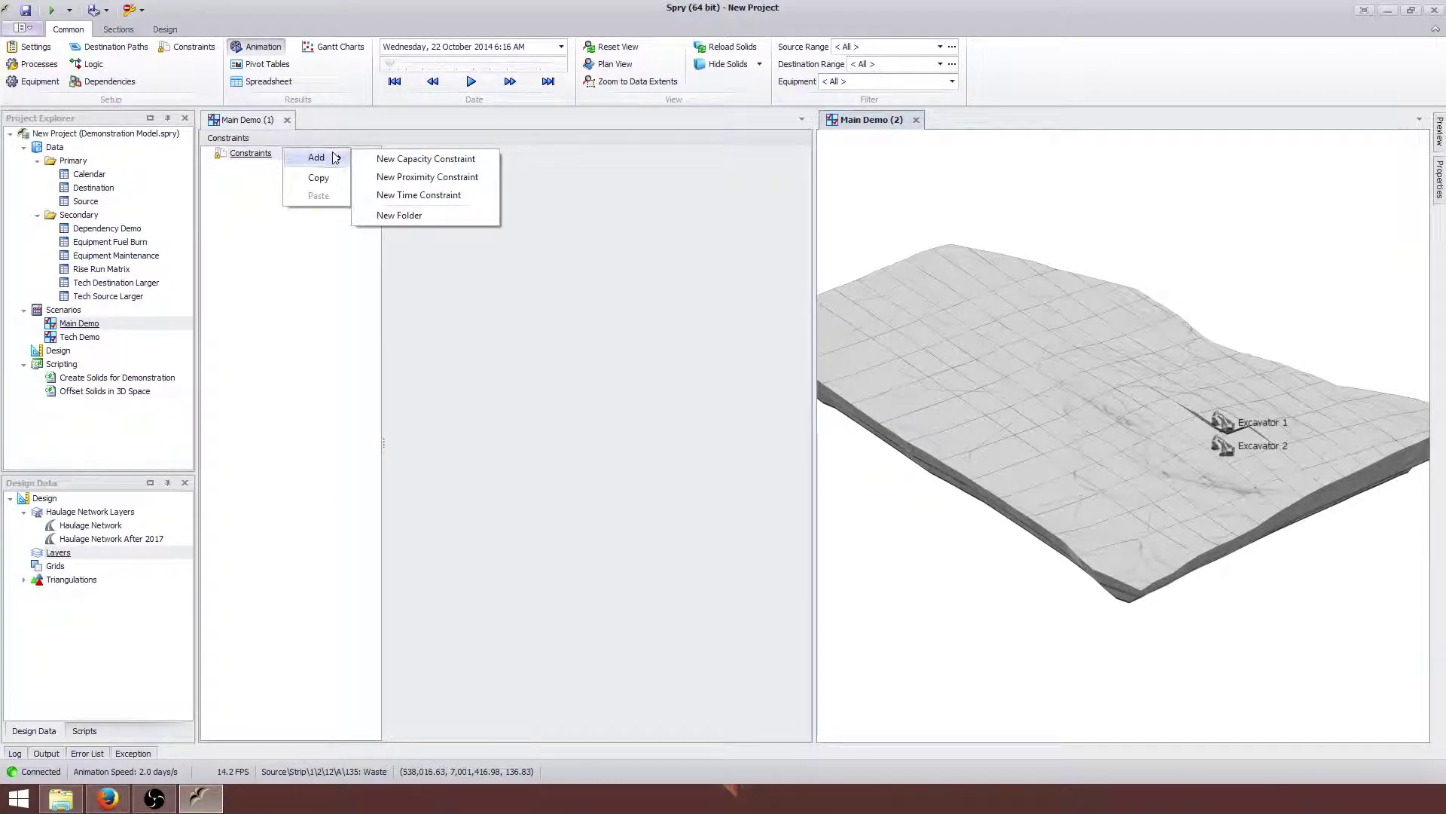
left_click(419, 181)
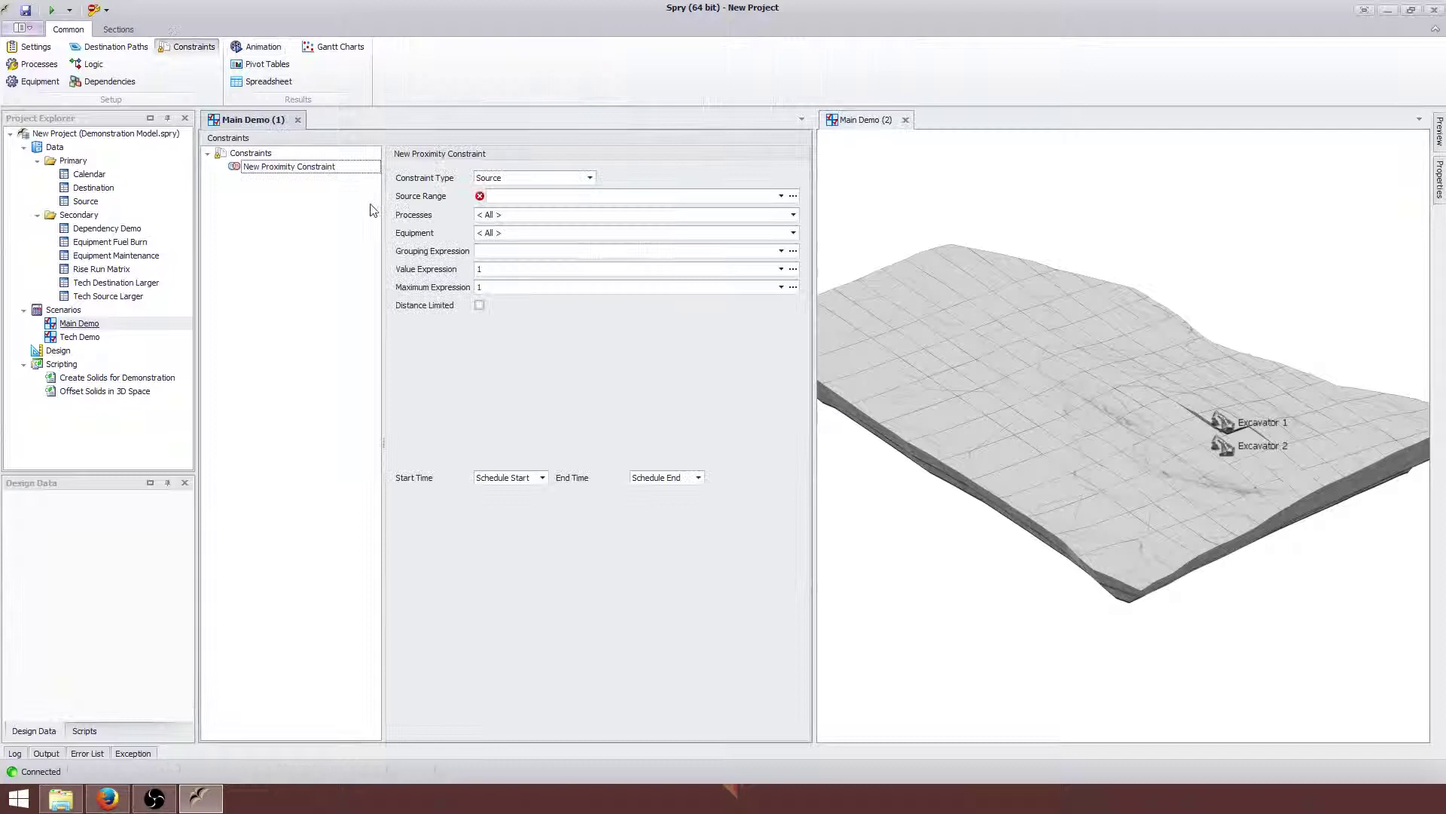
left_click(553, 181)
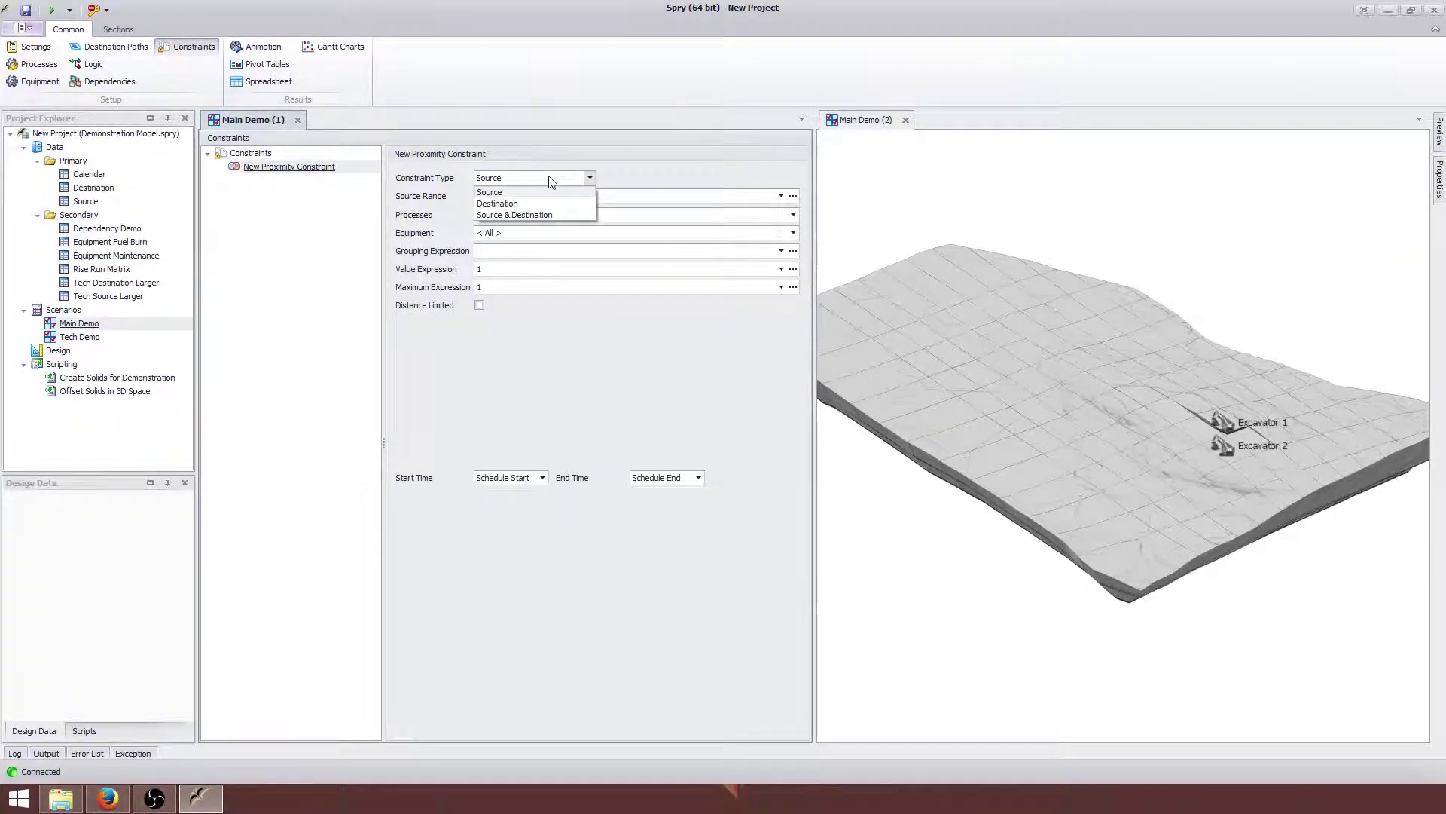
left_click(559, 192)
- Play and pause the schedule animation to watch how the two excavators move without a proximity limit
left_click(1126, 367)
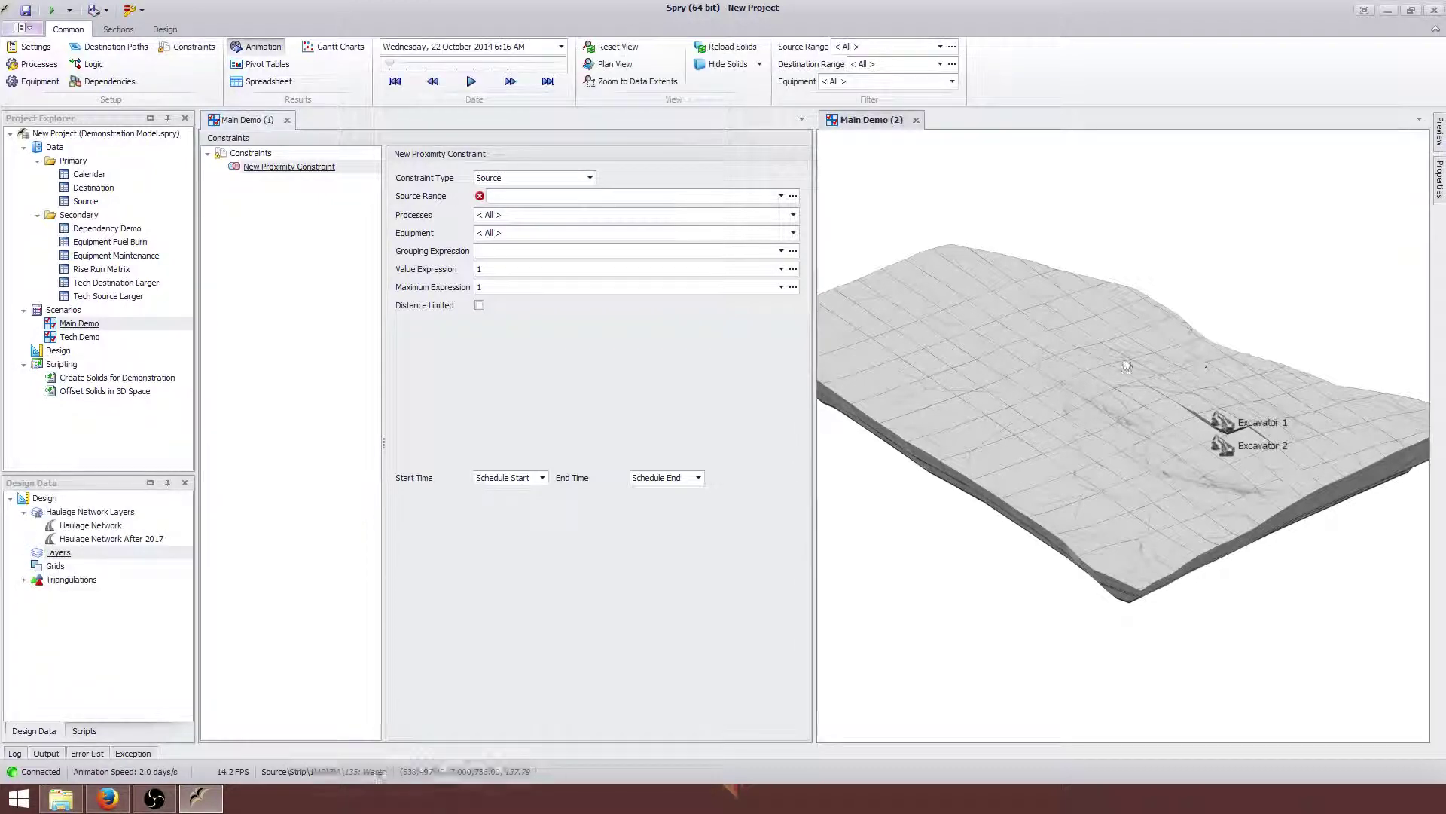
left_click(475, 82)
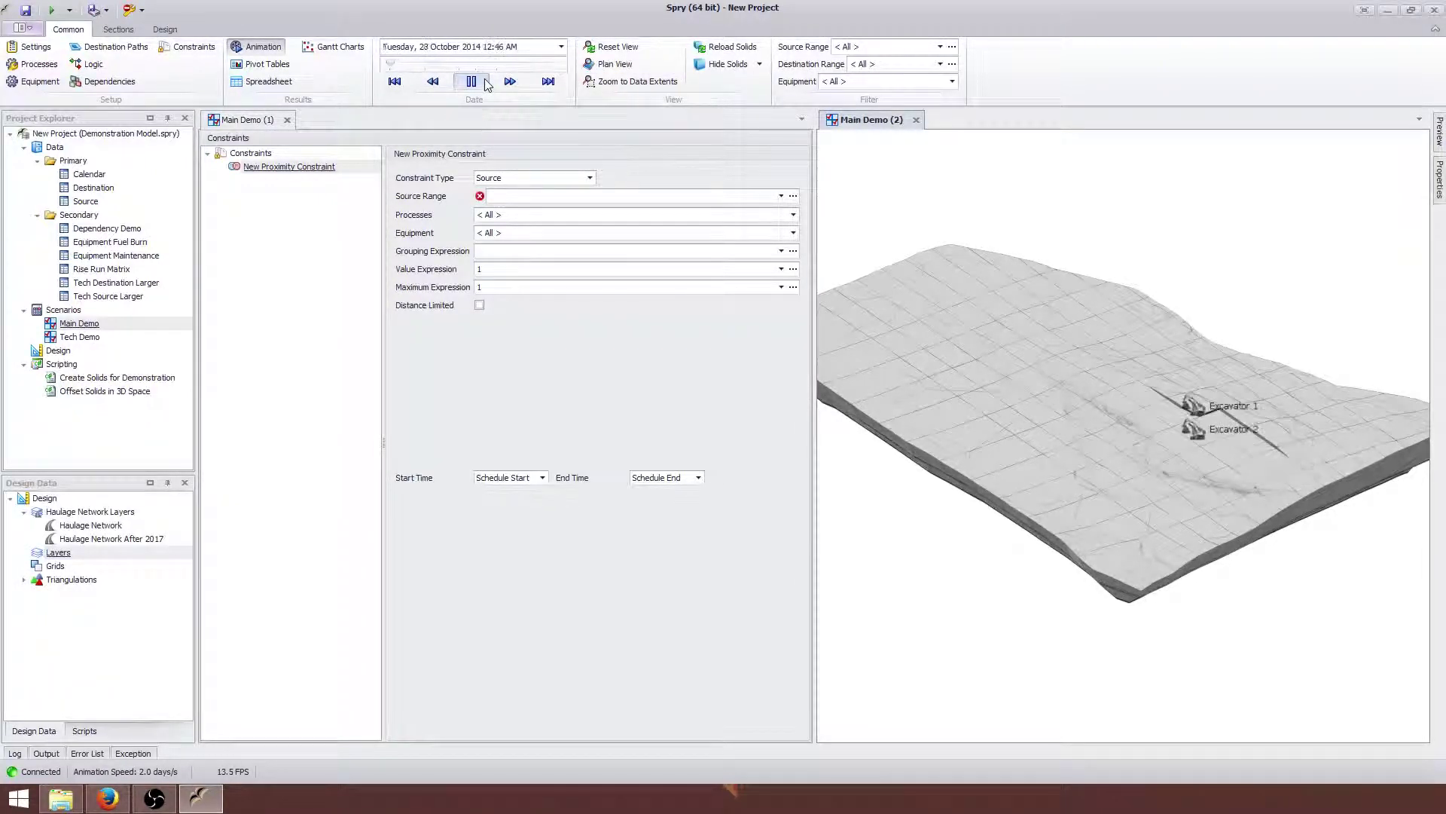
left_click(470, 81)
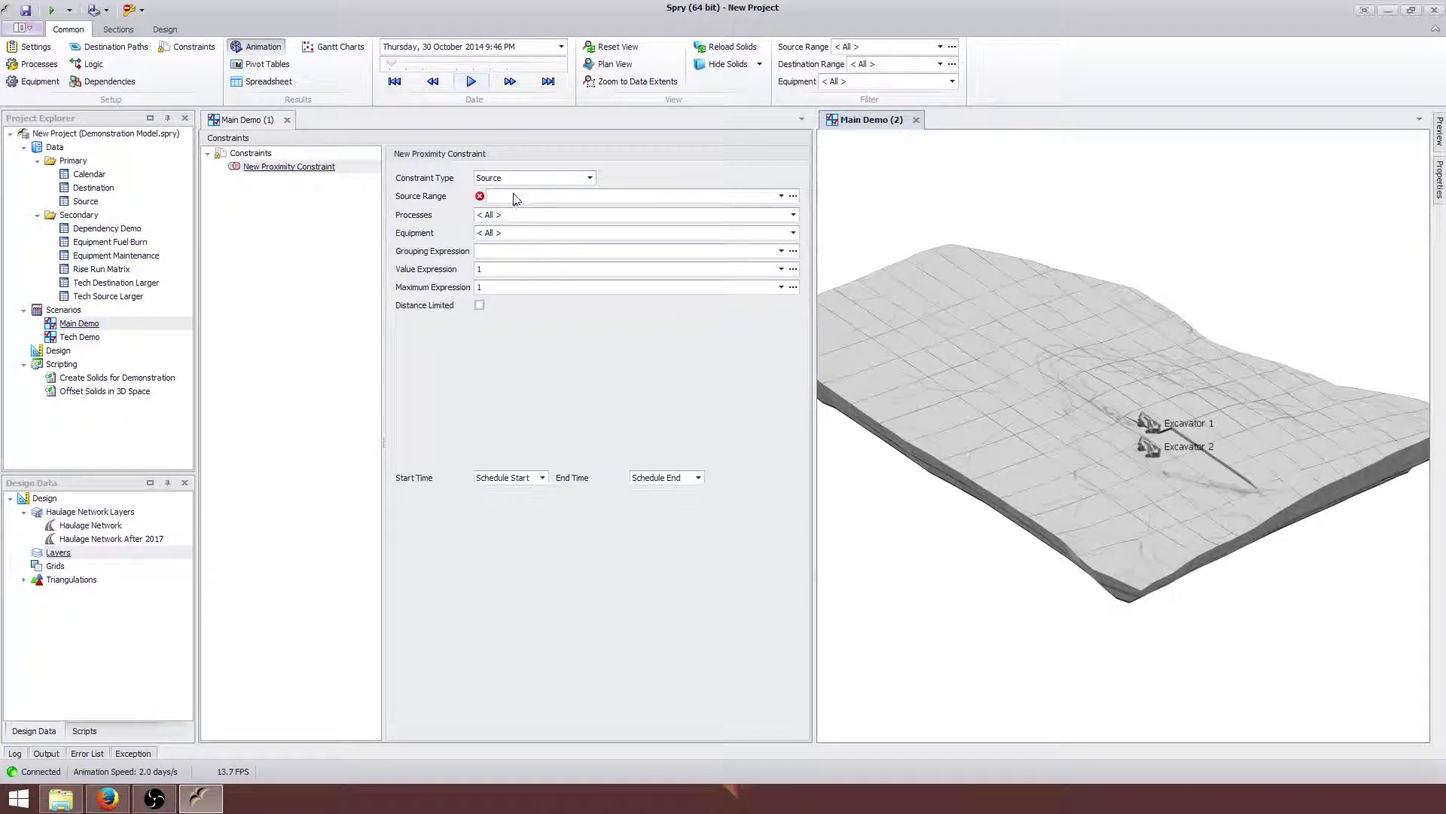
- Set the proximity constraint's source range to All
left_click(516, 198)
scroll(527, 414, "down", 5)
left_click(518, 392)
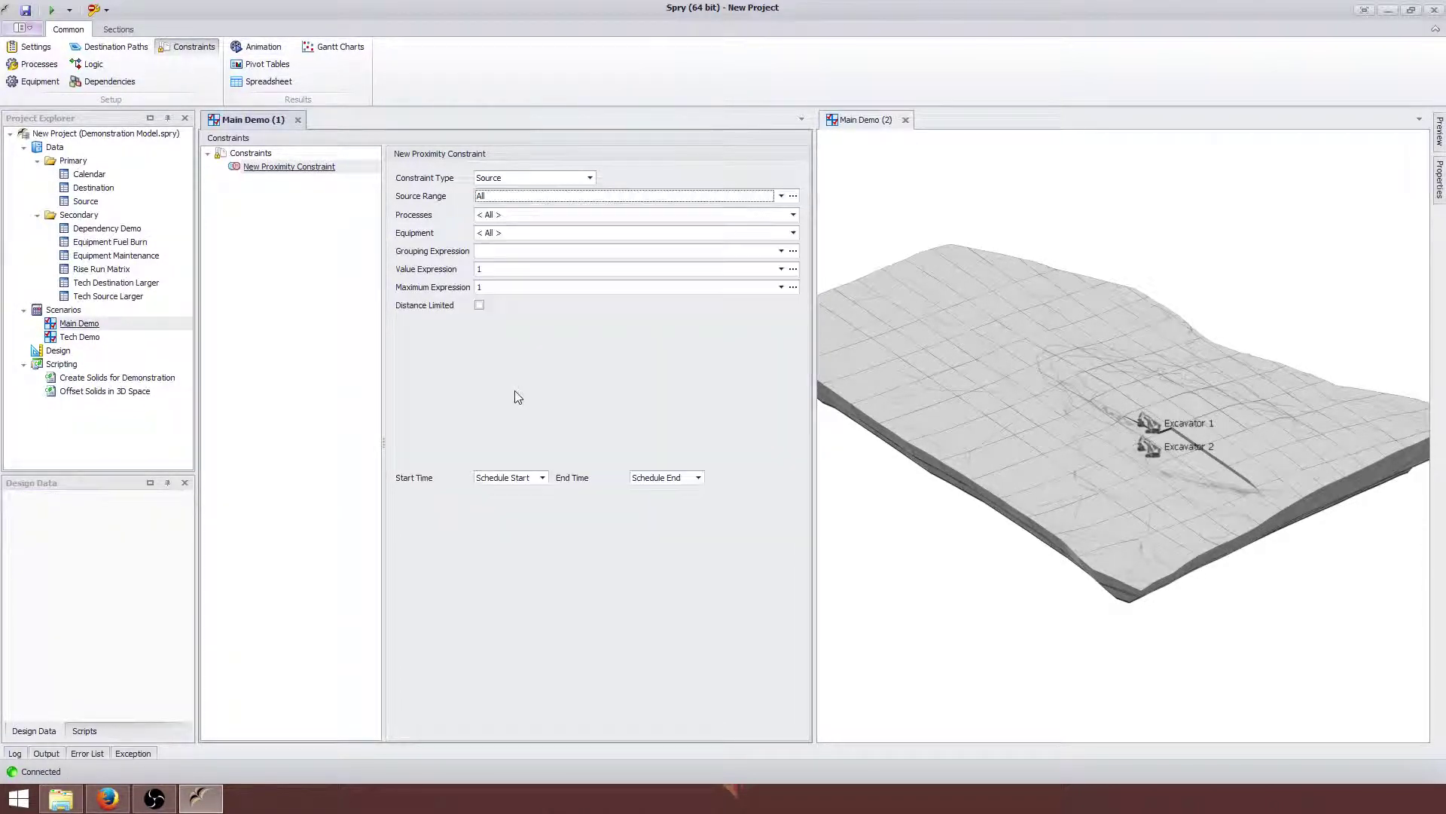
left_click(504, 216)
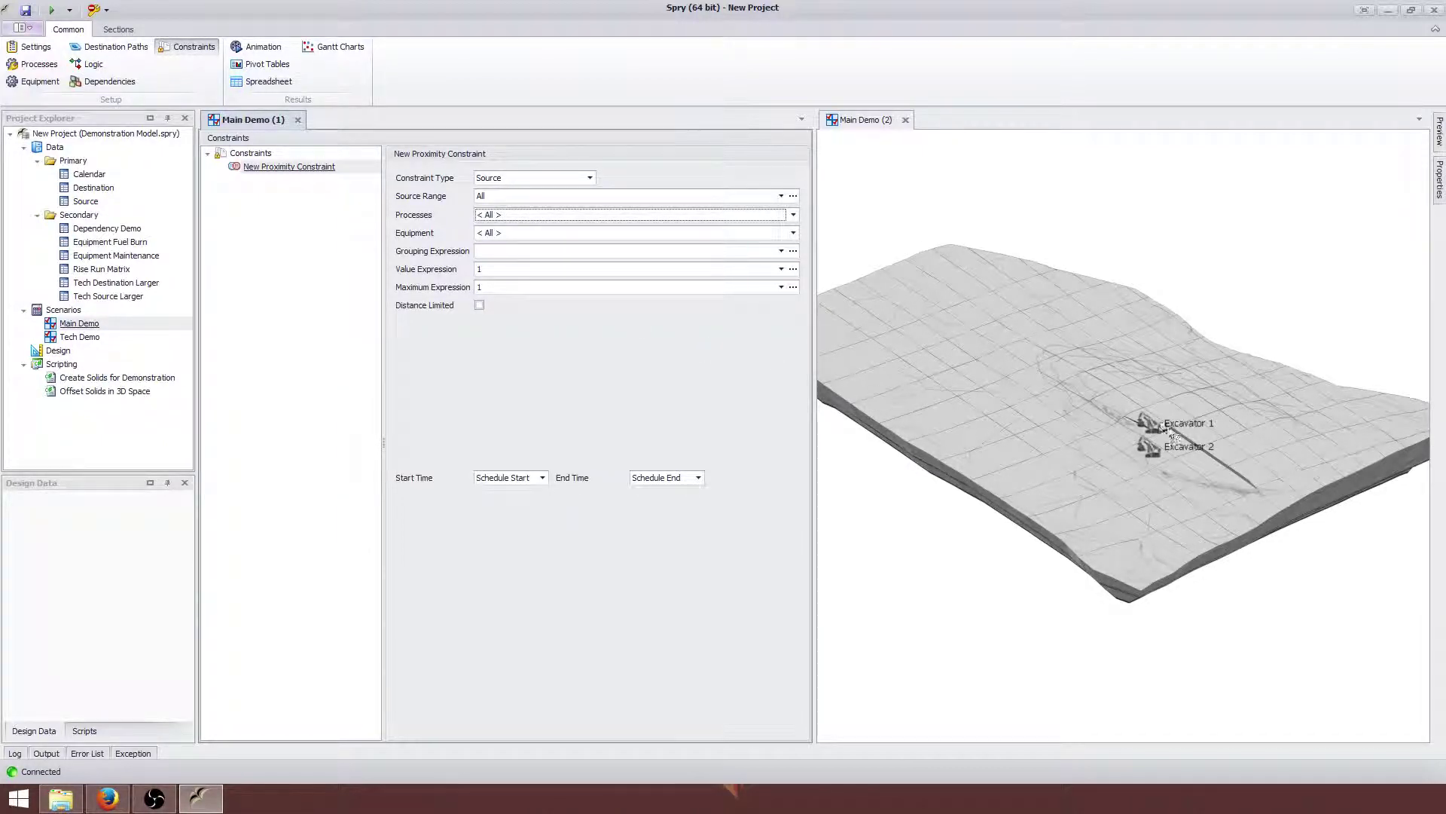
mouse_move(1159, 428)
- Set the constraint's value expression to If(Equipment=EquipmentExcavator1,2,1)
left_click(513, 270)
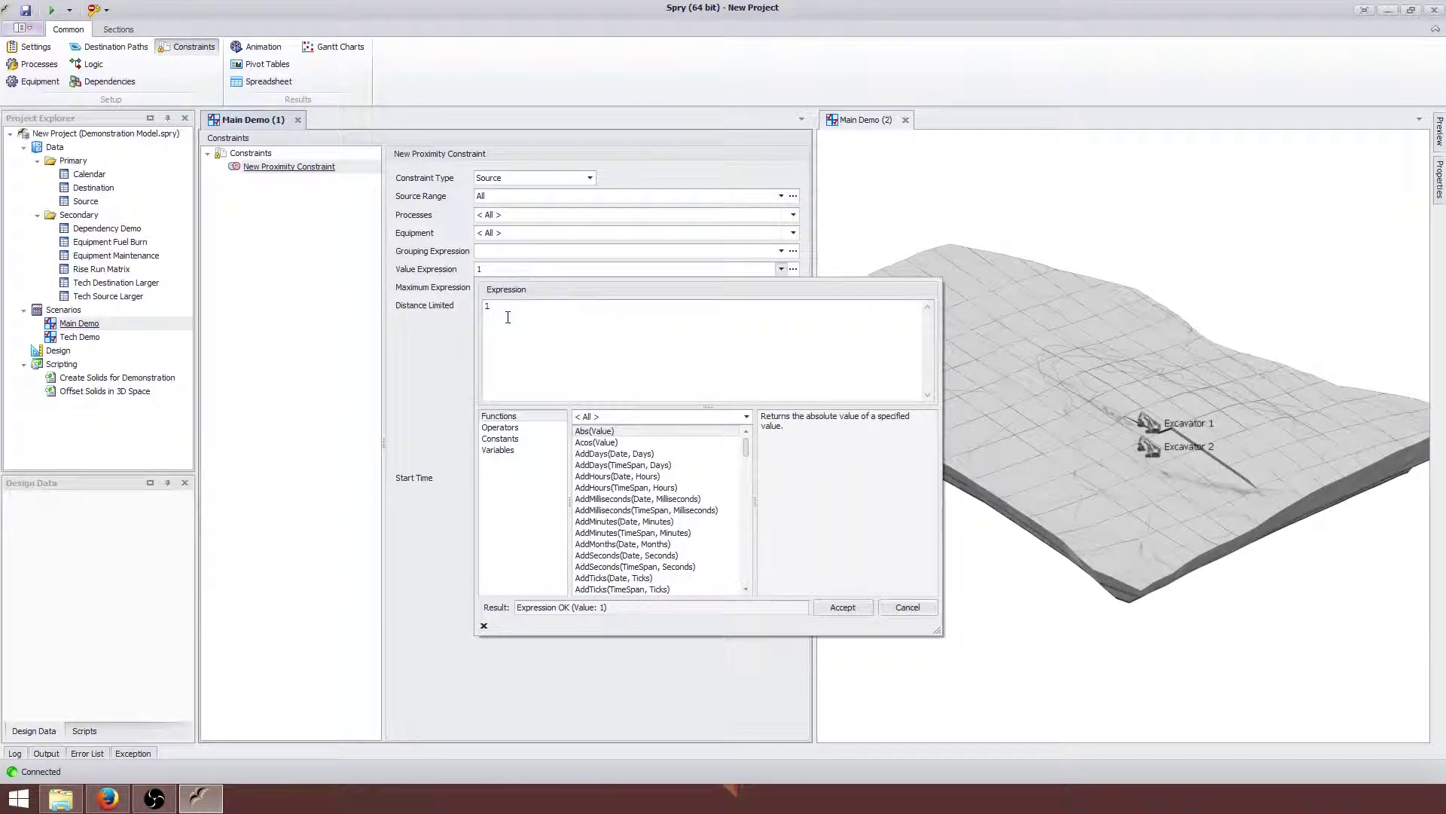
left_click_drag(508, 317, 452, 319)
type("If(Equipment=")
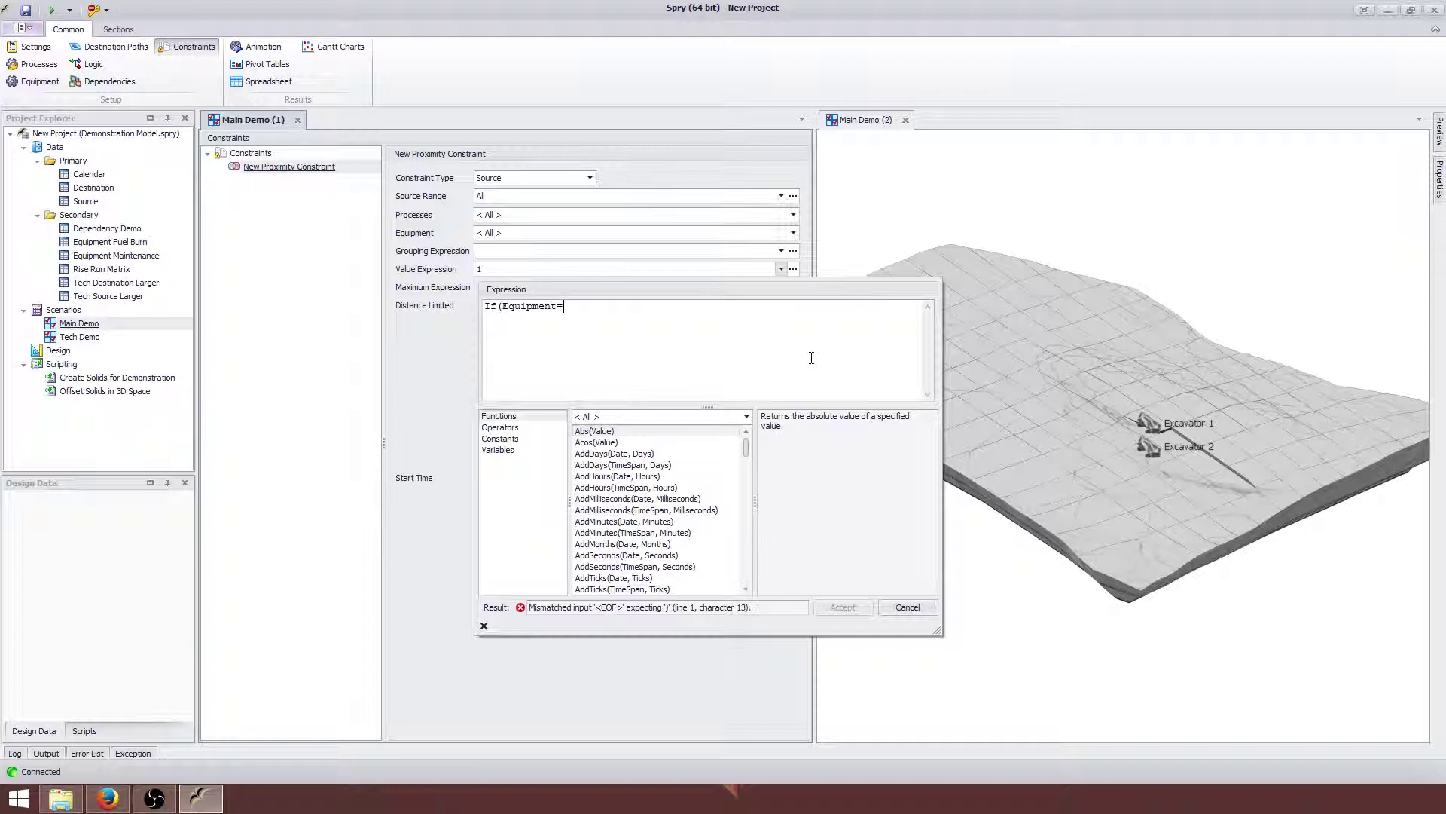
left_click(500, 439)
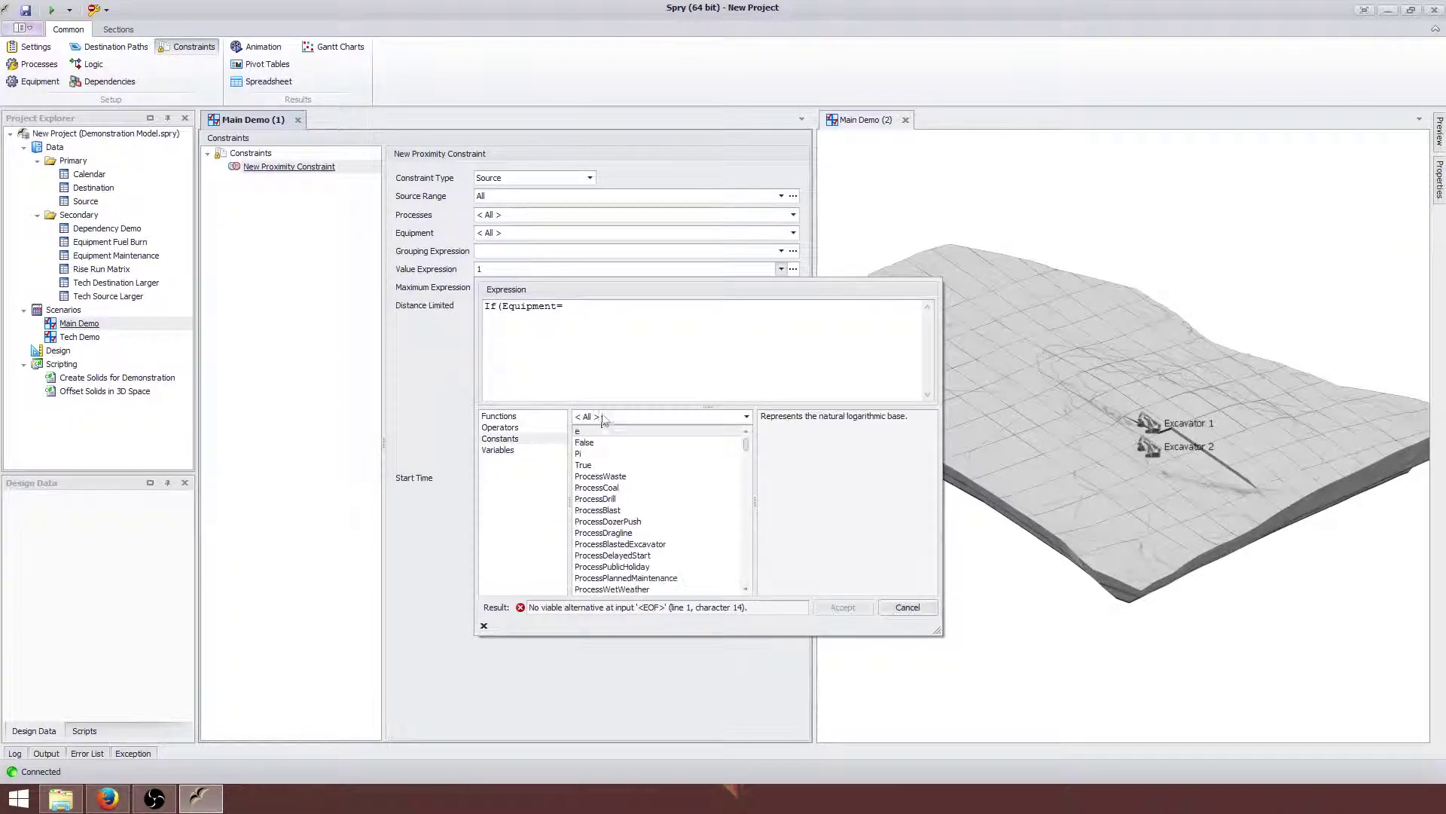
left_click(605, 417)
left_click(602, 461)
left_click(638, 443)
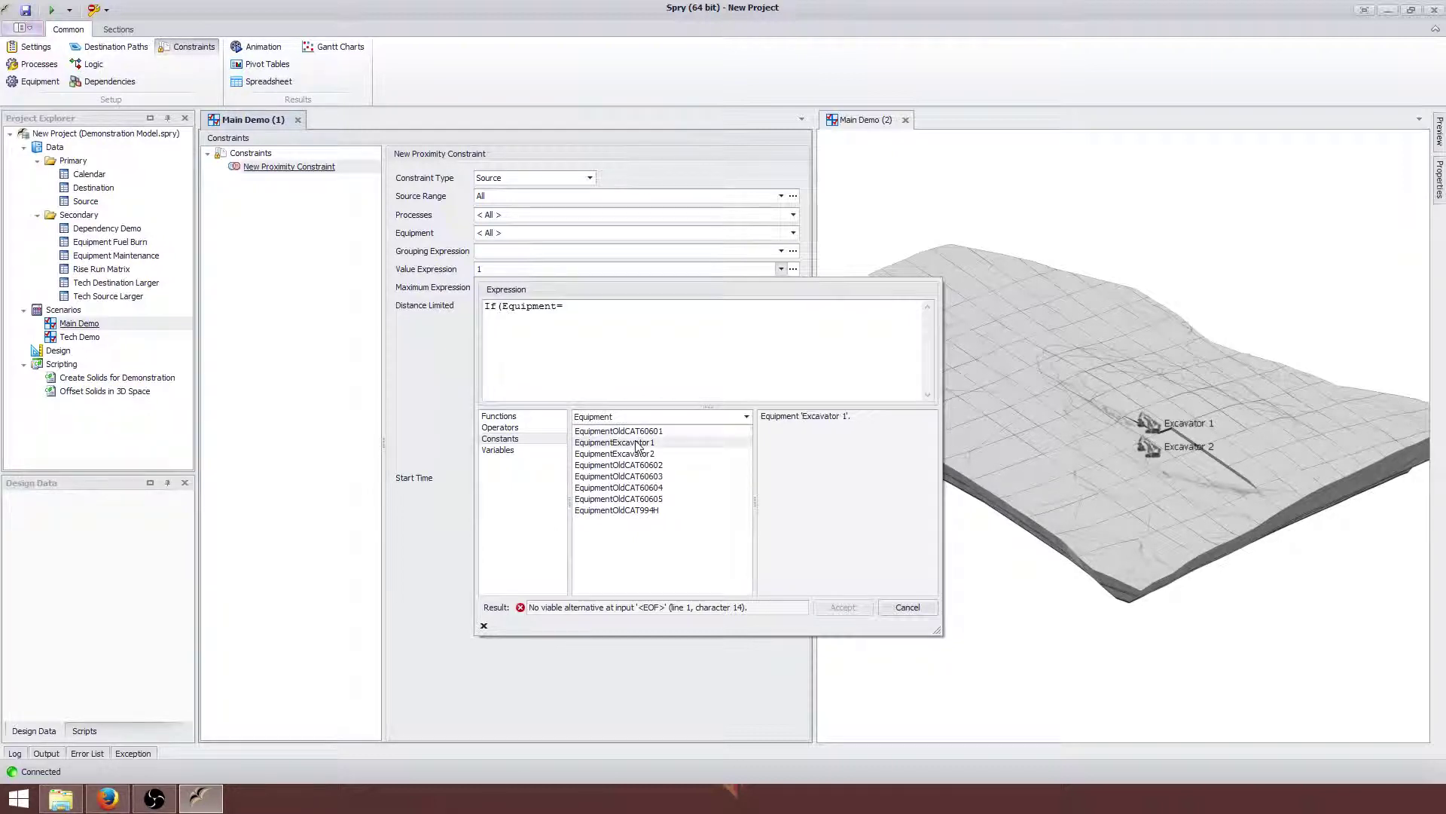
double_click(638, 442)
type(",2,")
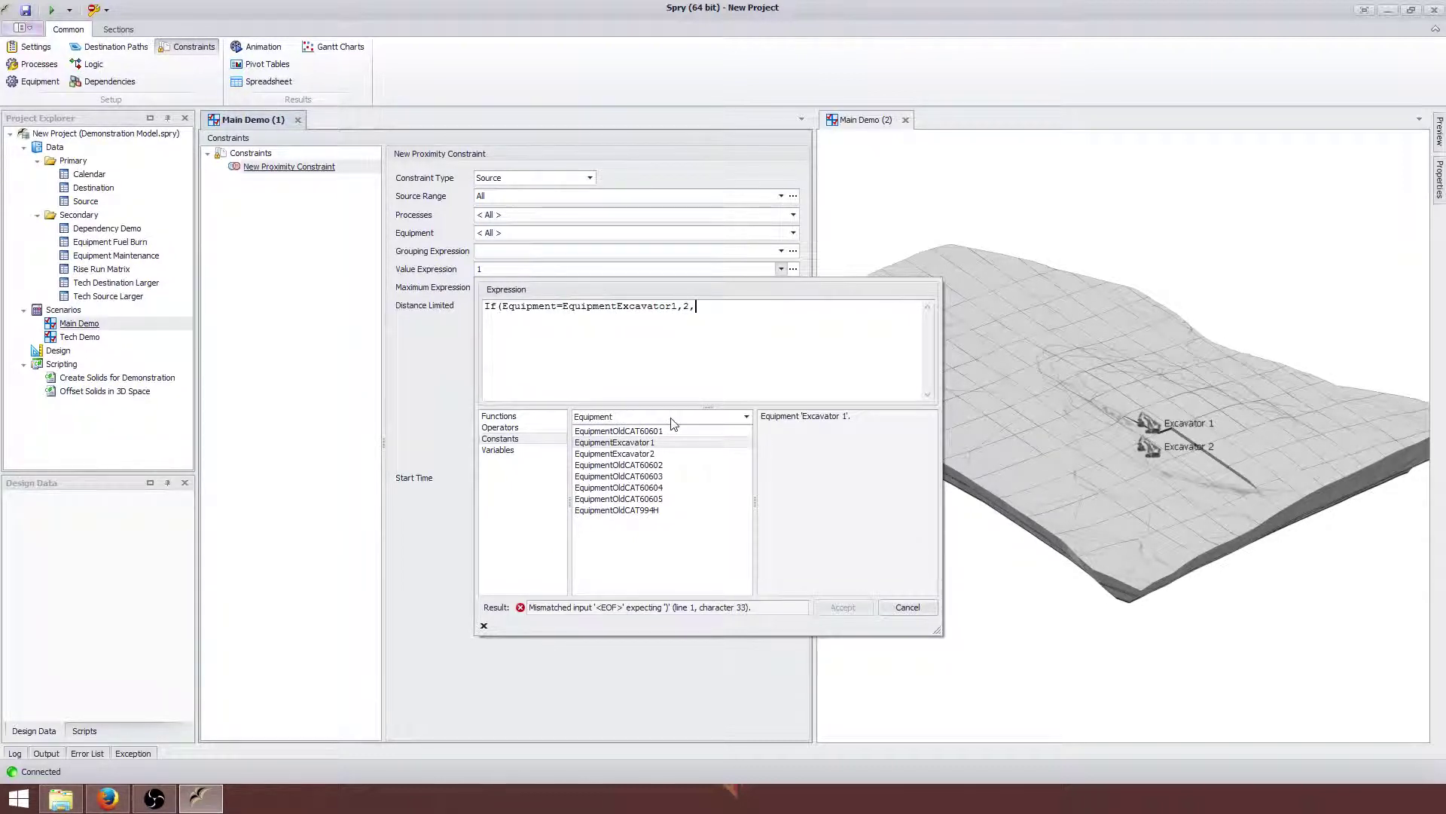
type("1)")
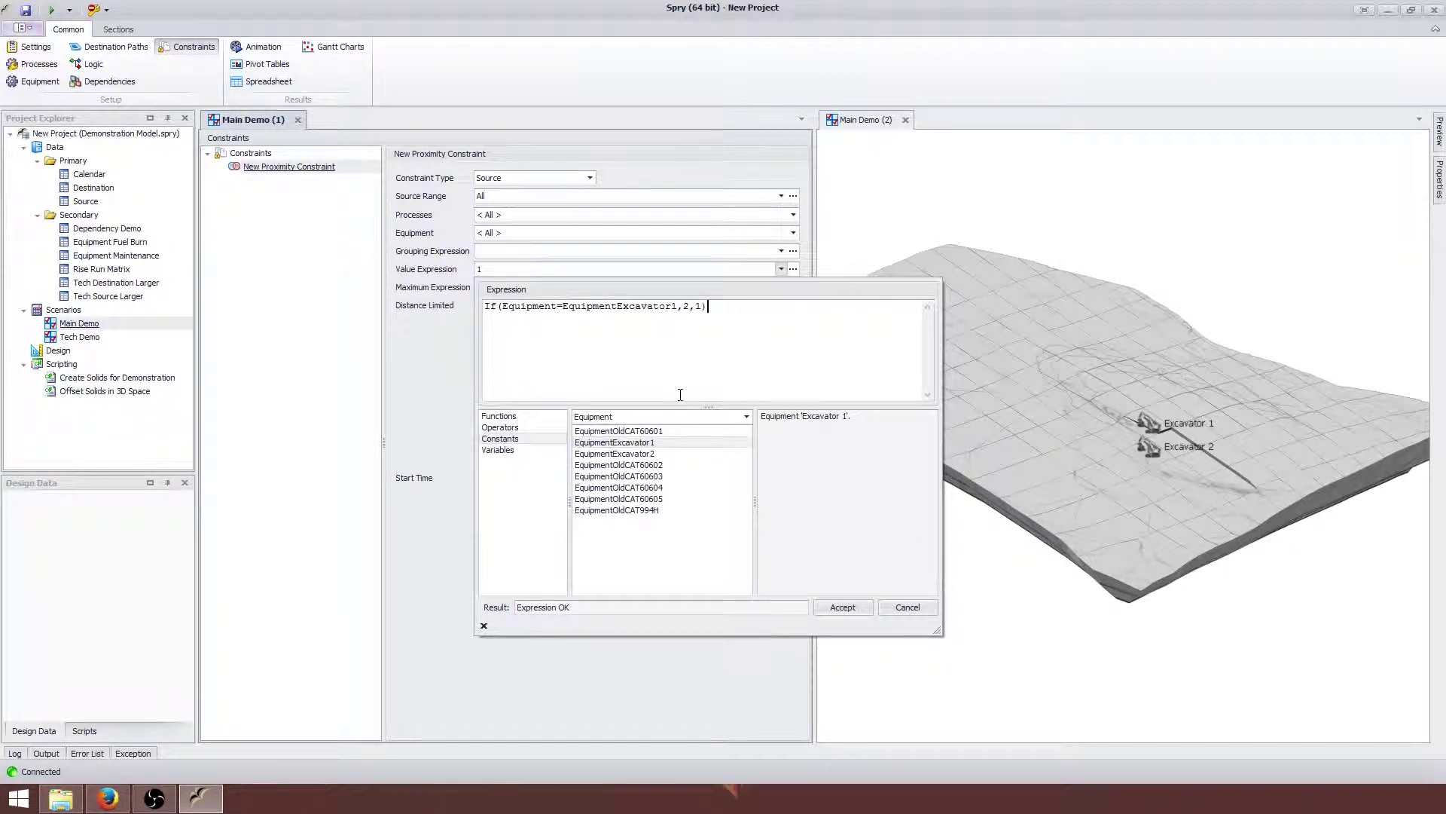
left_click(841, 607)
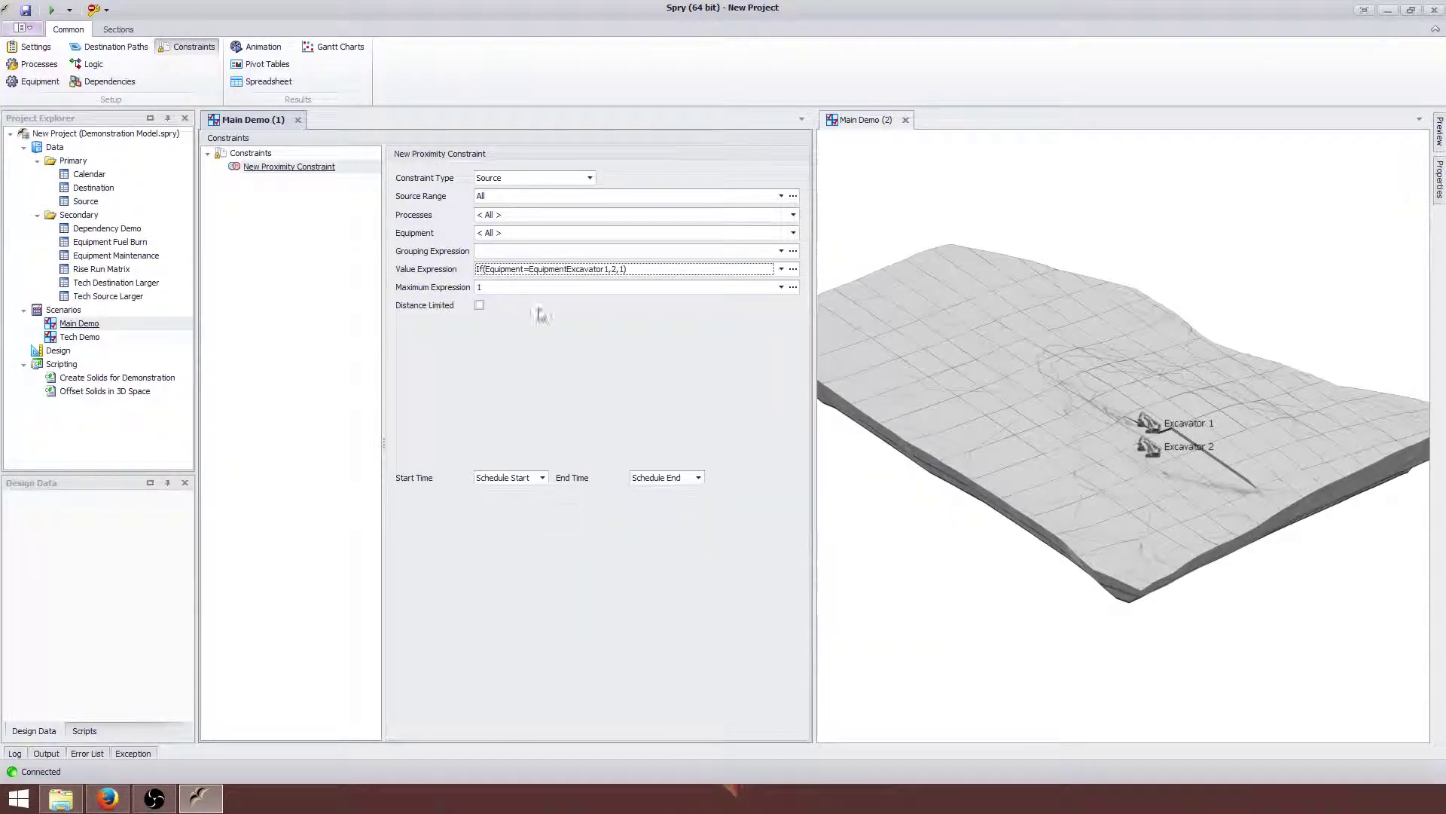
- Set the constraint's value expression back to 1
left_click(793, 269)
key("ctrl+a")
type("1")
left_click(842, 608)
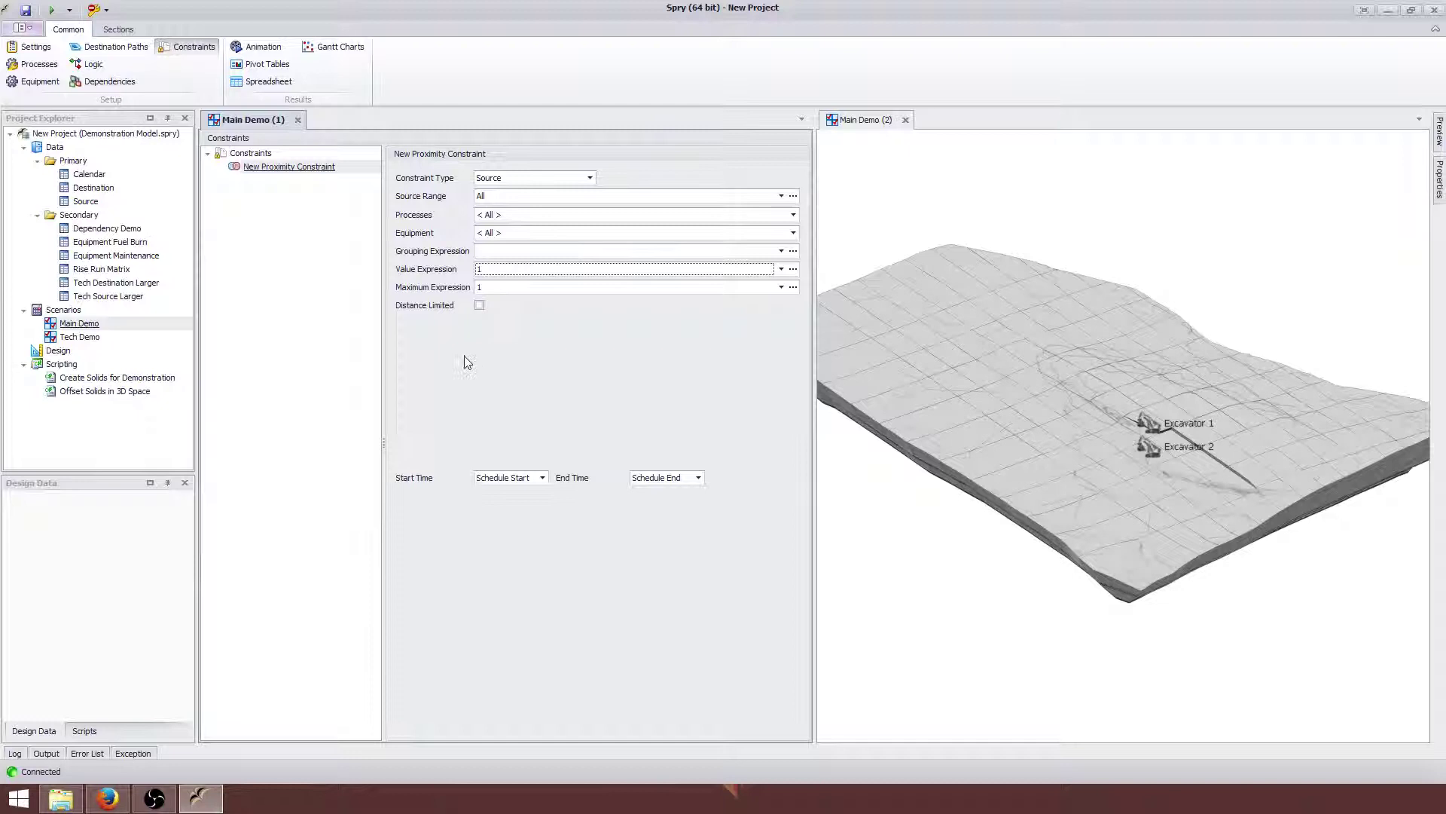
- Run the schedule with the proximity constraint and play the animation to check the spacing of the excavators
left_click(52, 10)
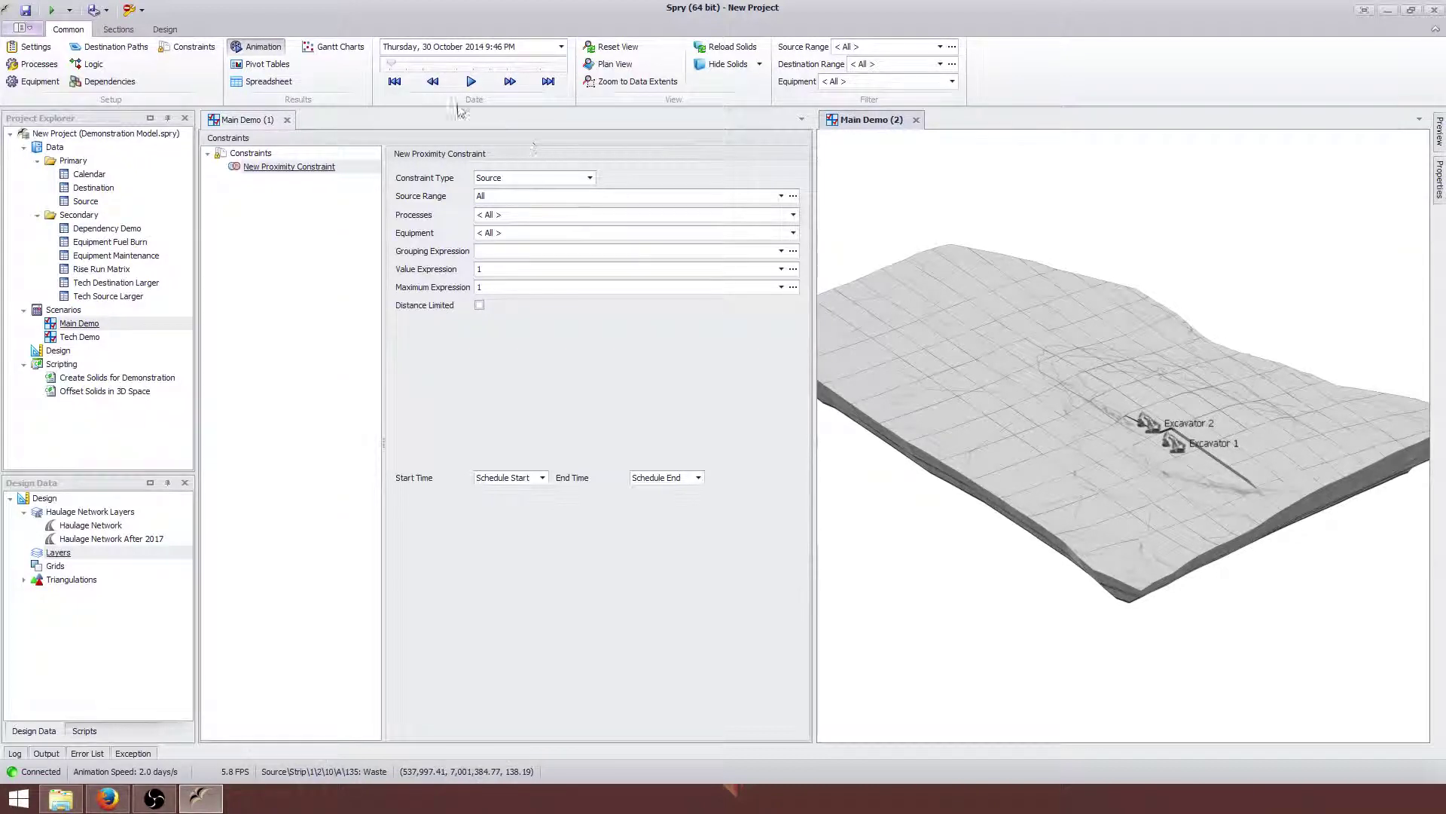
left_click(471, 82)
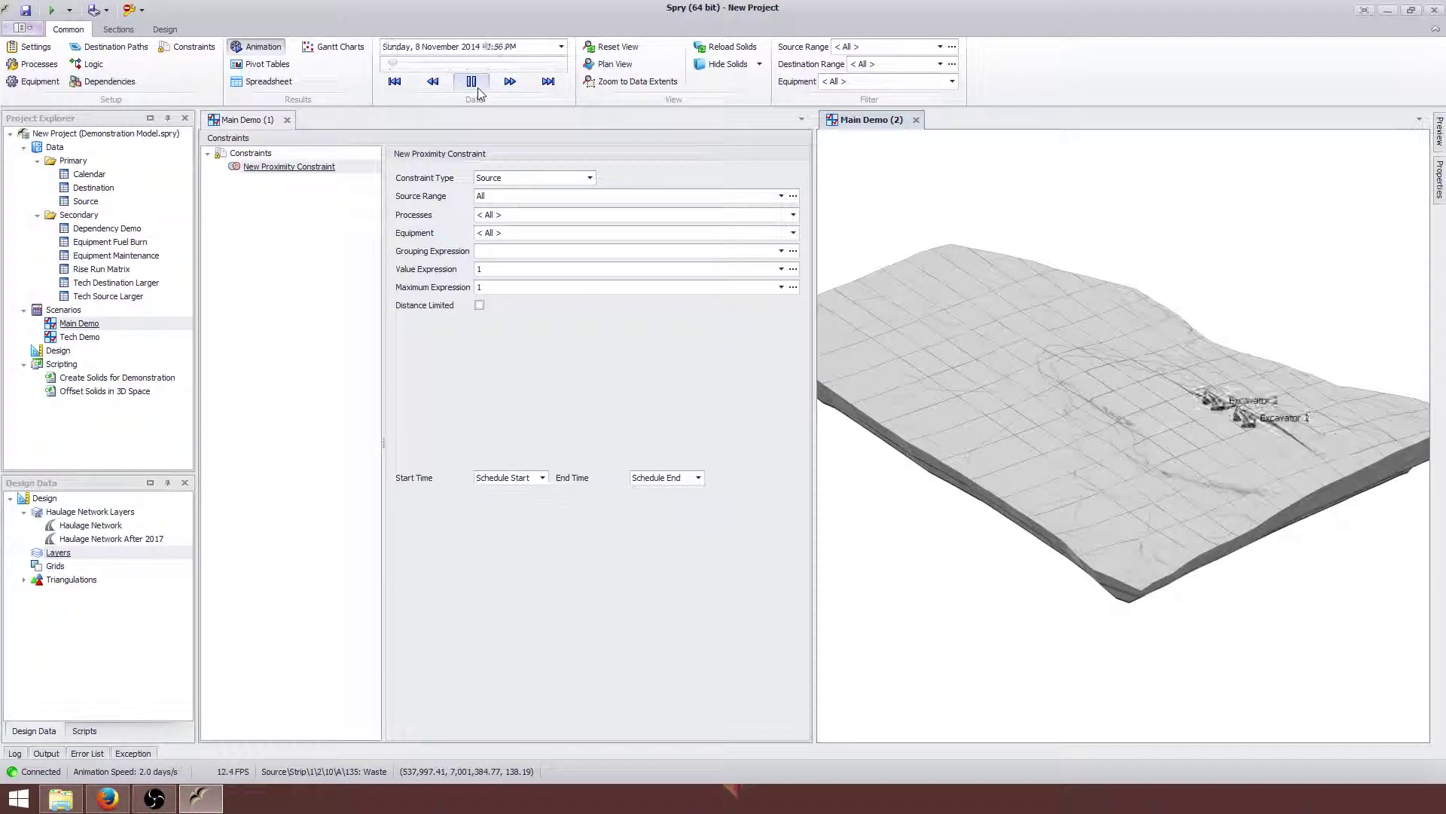
left_click(480, 86)
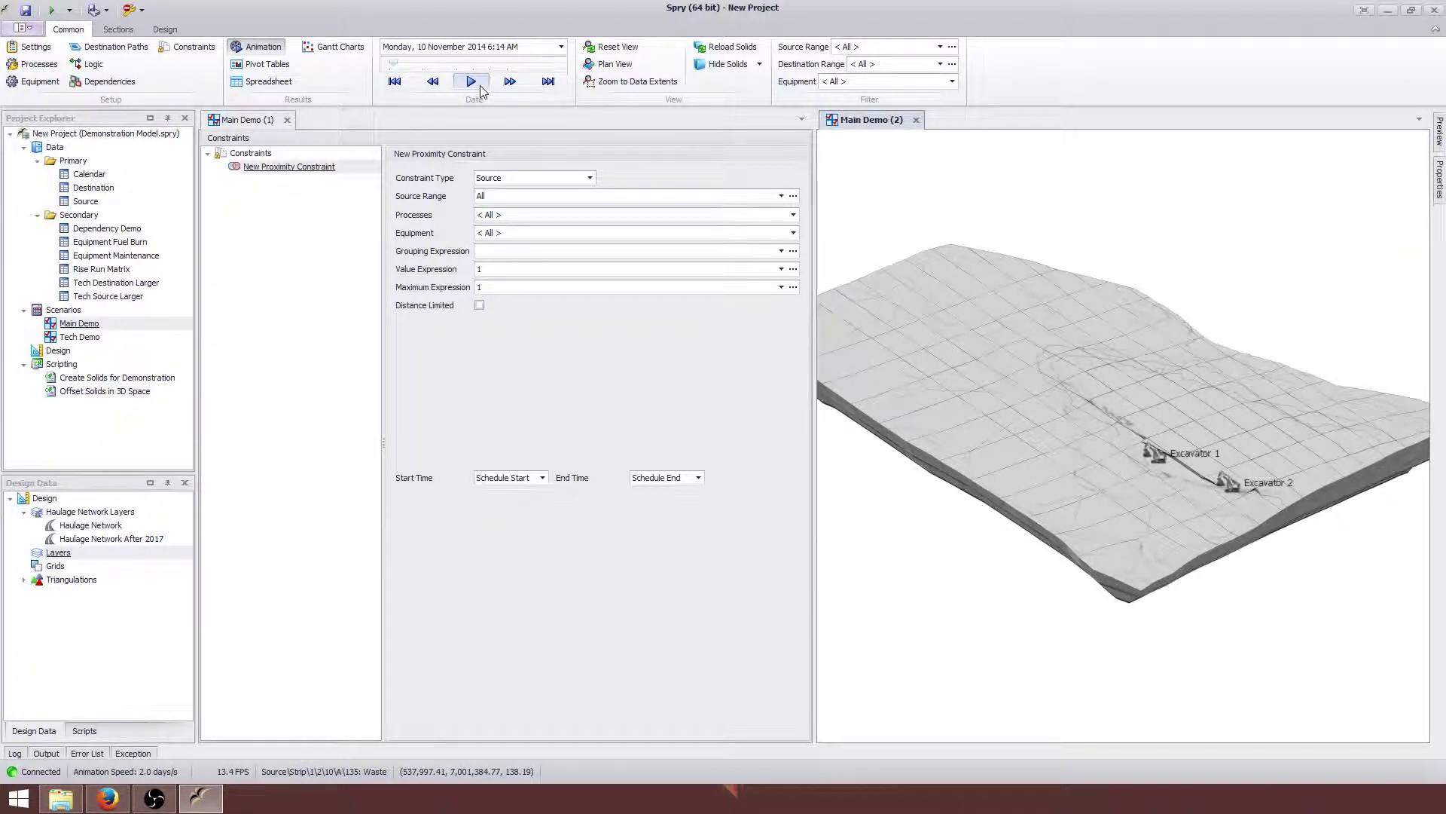
- Set the constraint's grouping expression to Text(SourceStrip)
left_click(552, 254)
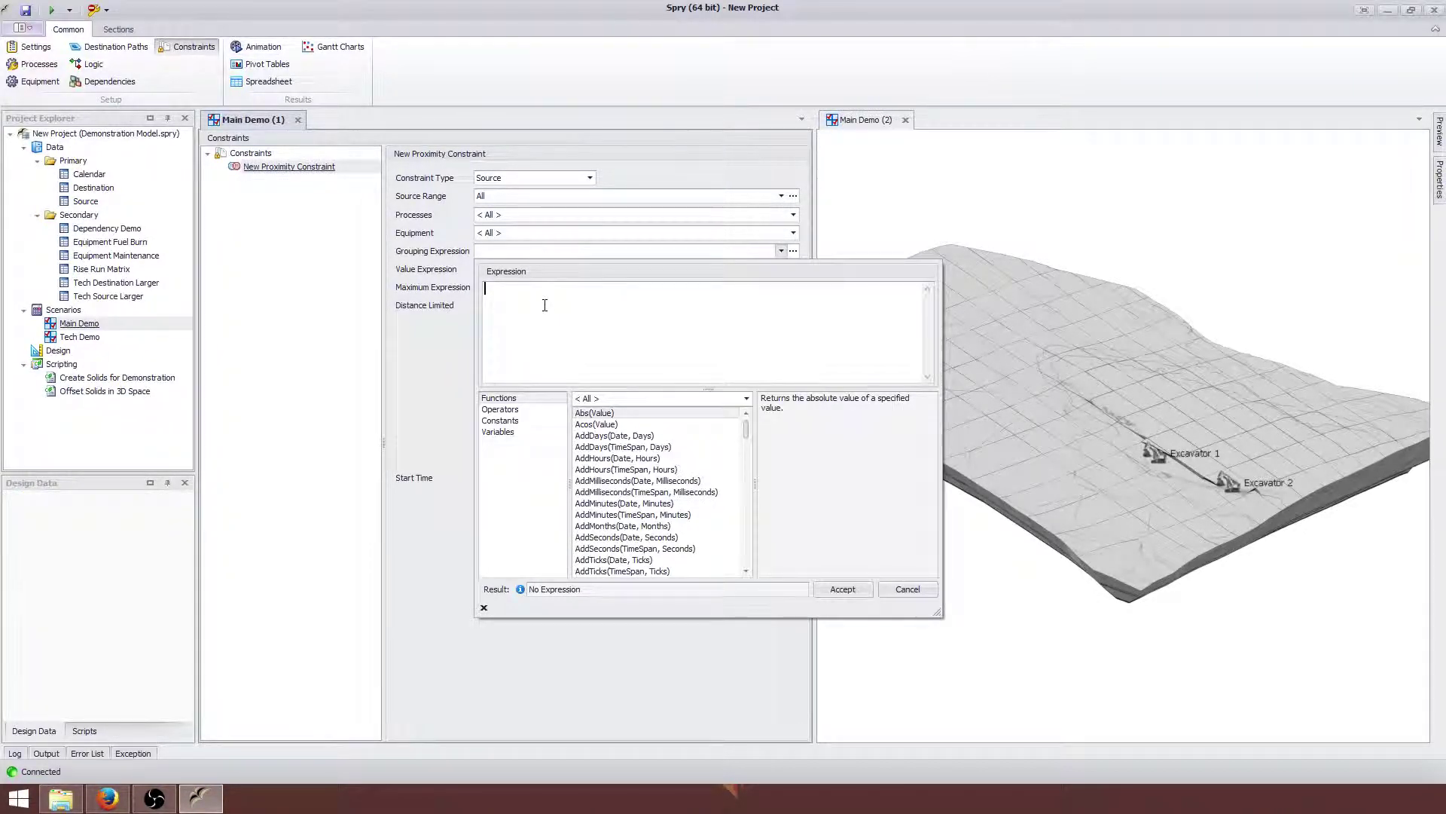
type("Text(")
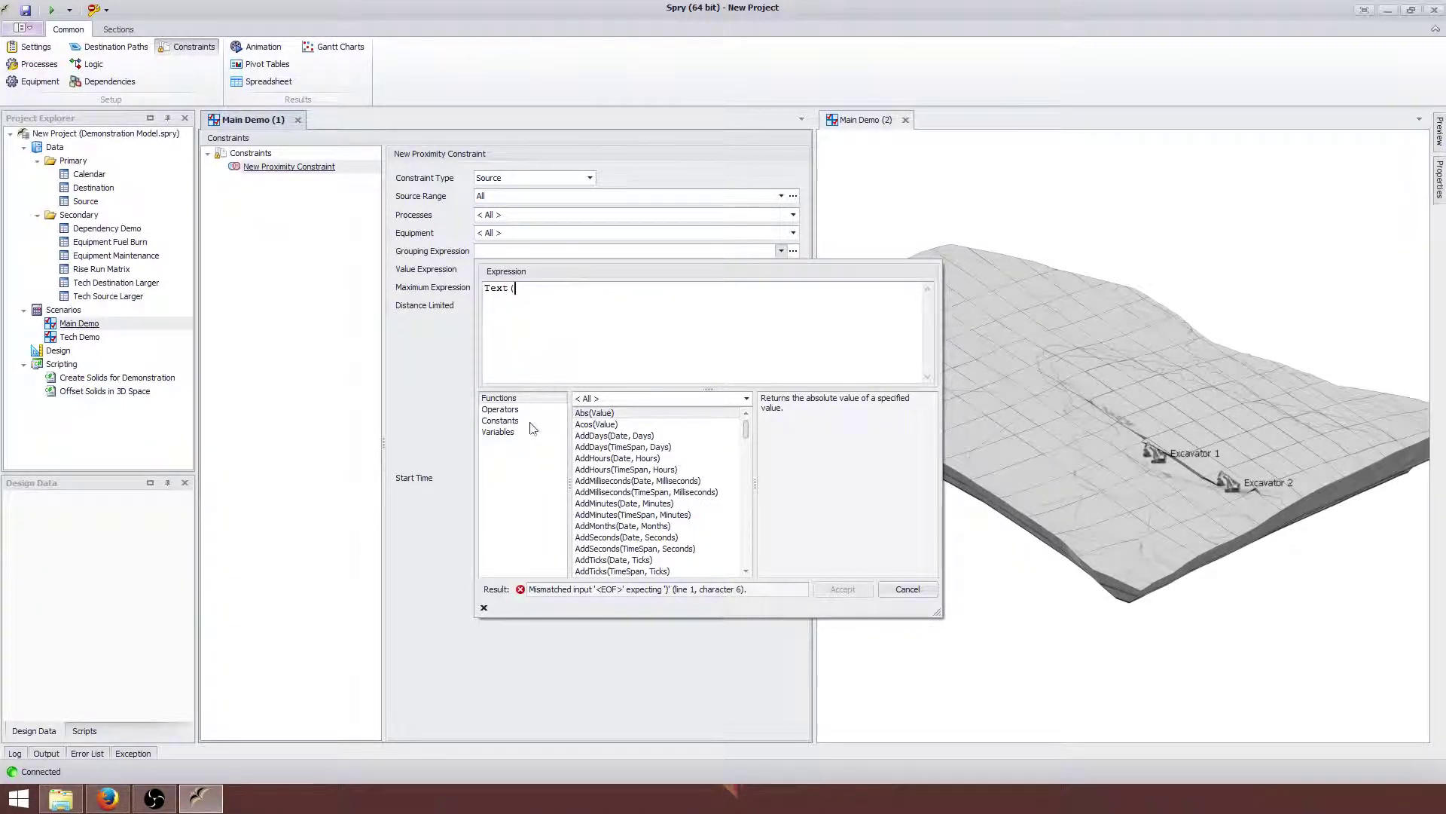
left_click(508, 432)
left_click(606, 425)
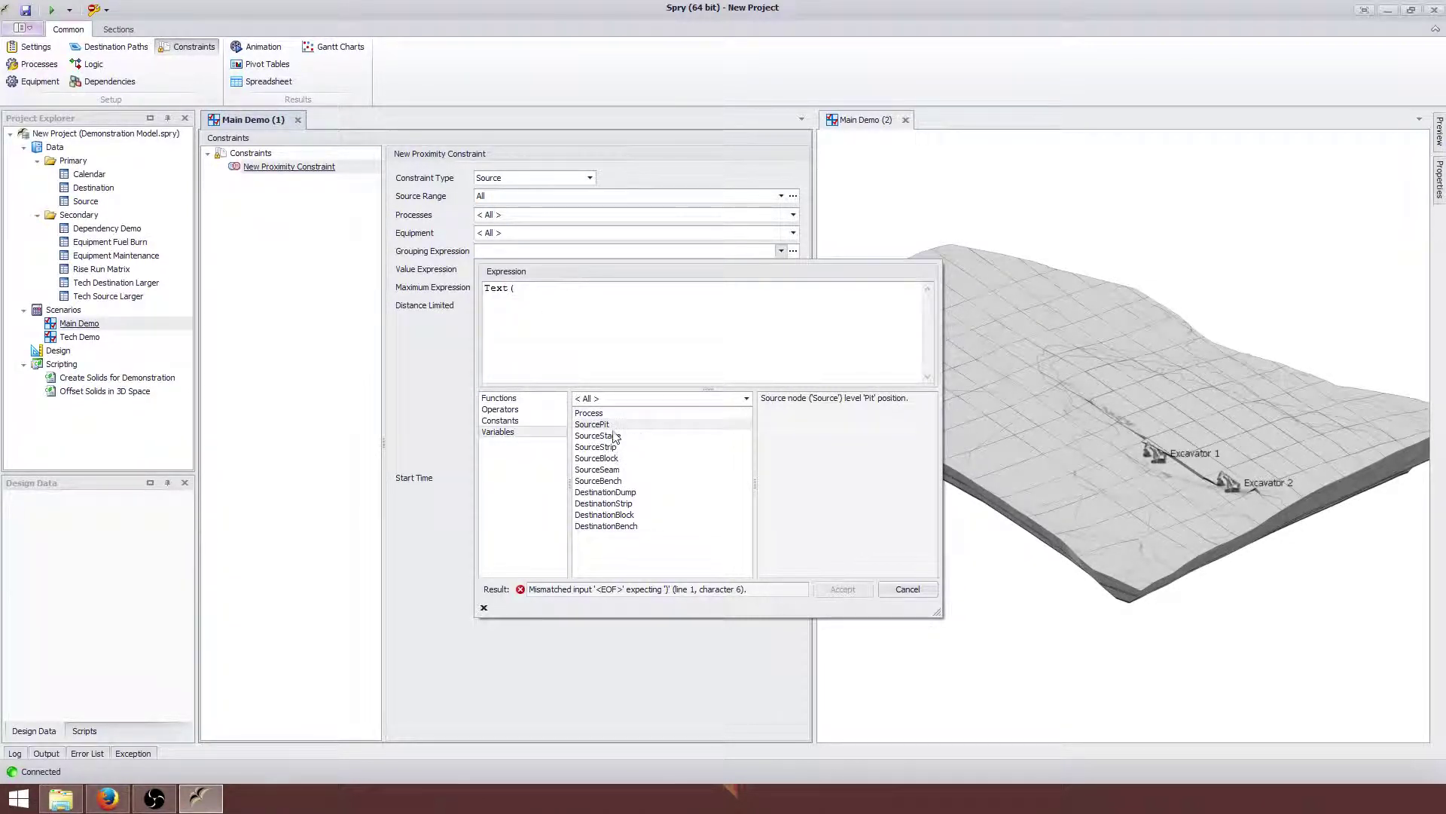
double_click(603, 446)
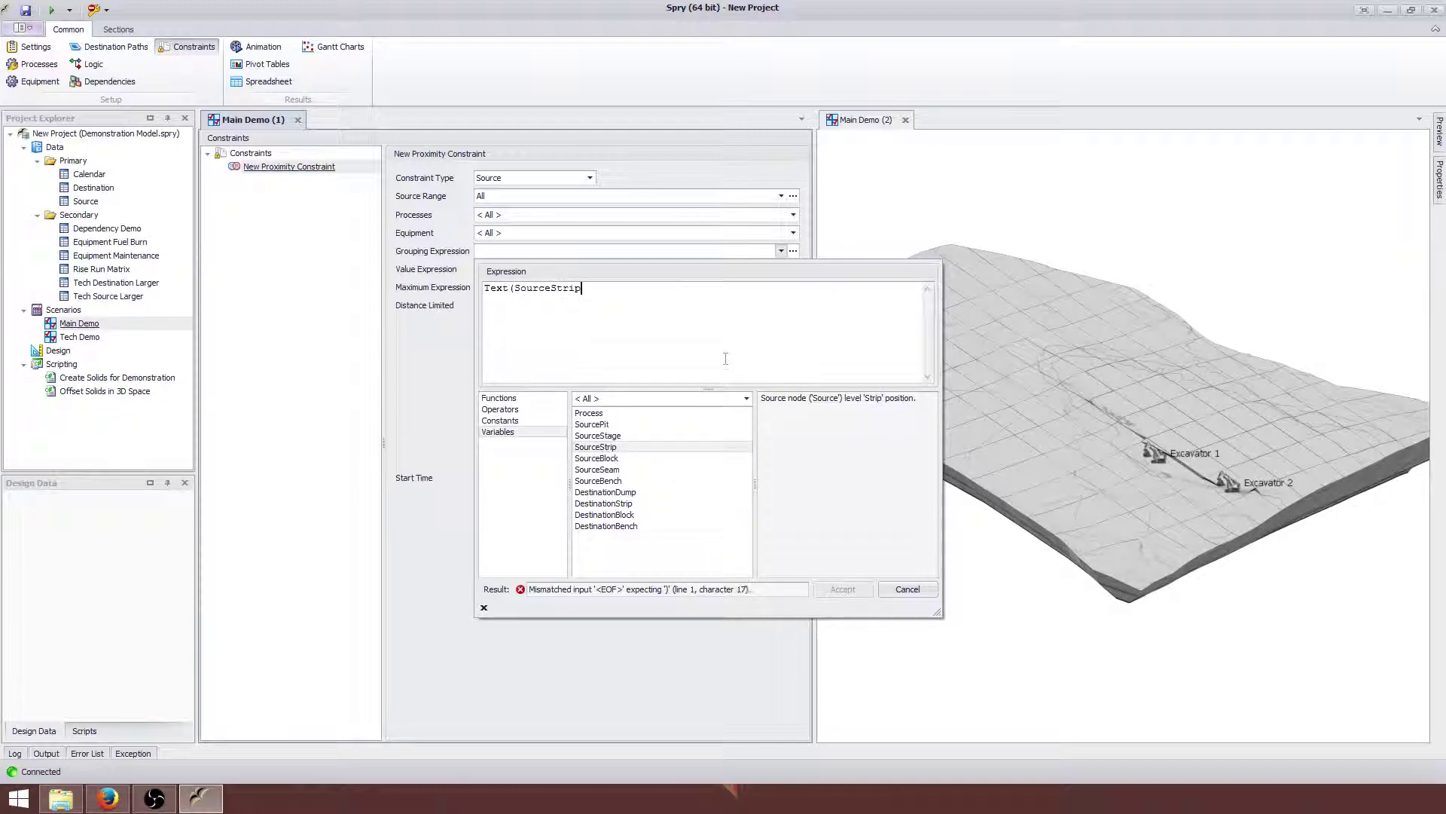
type(")")
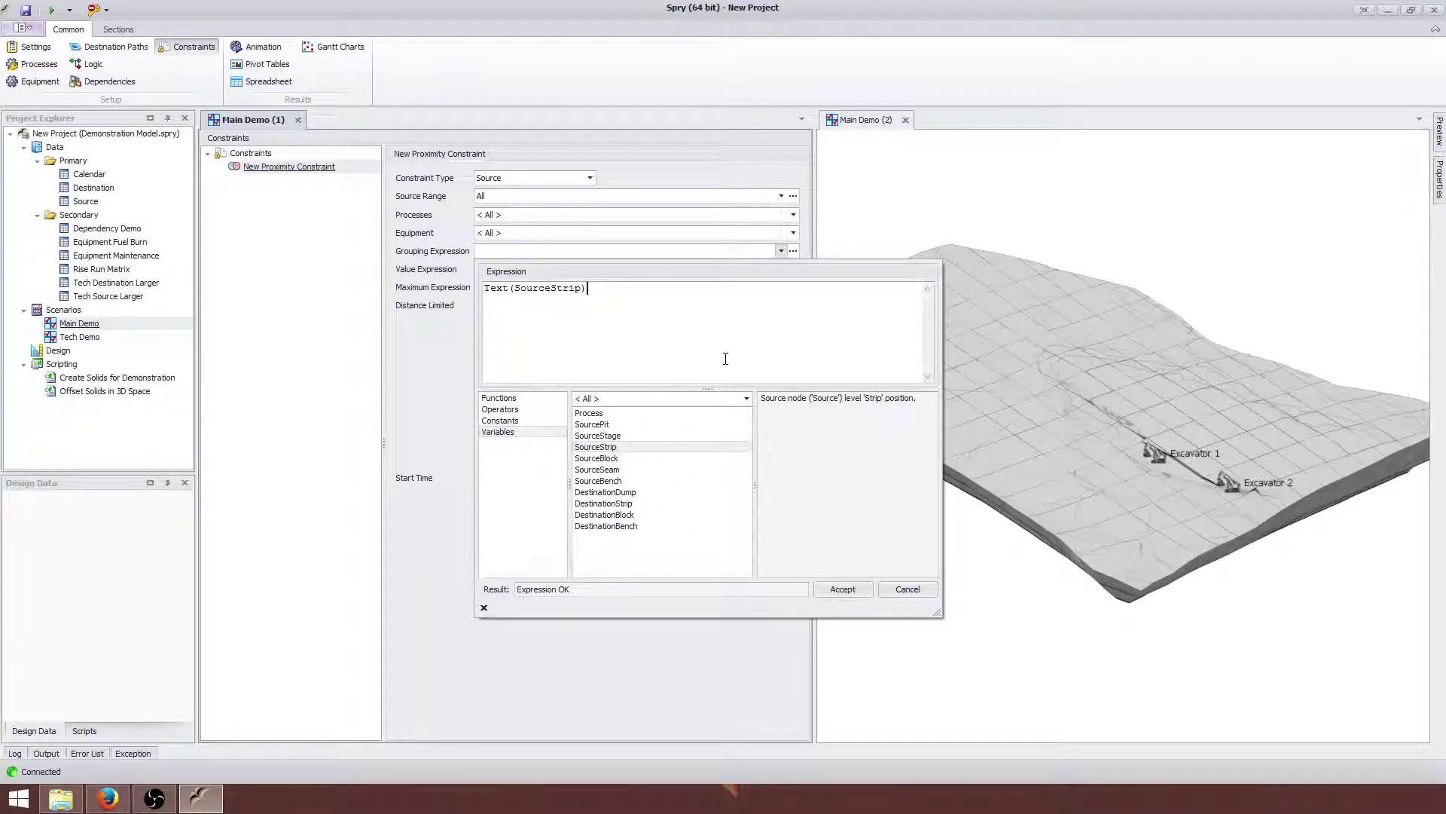
left_click(435, 383)
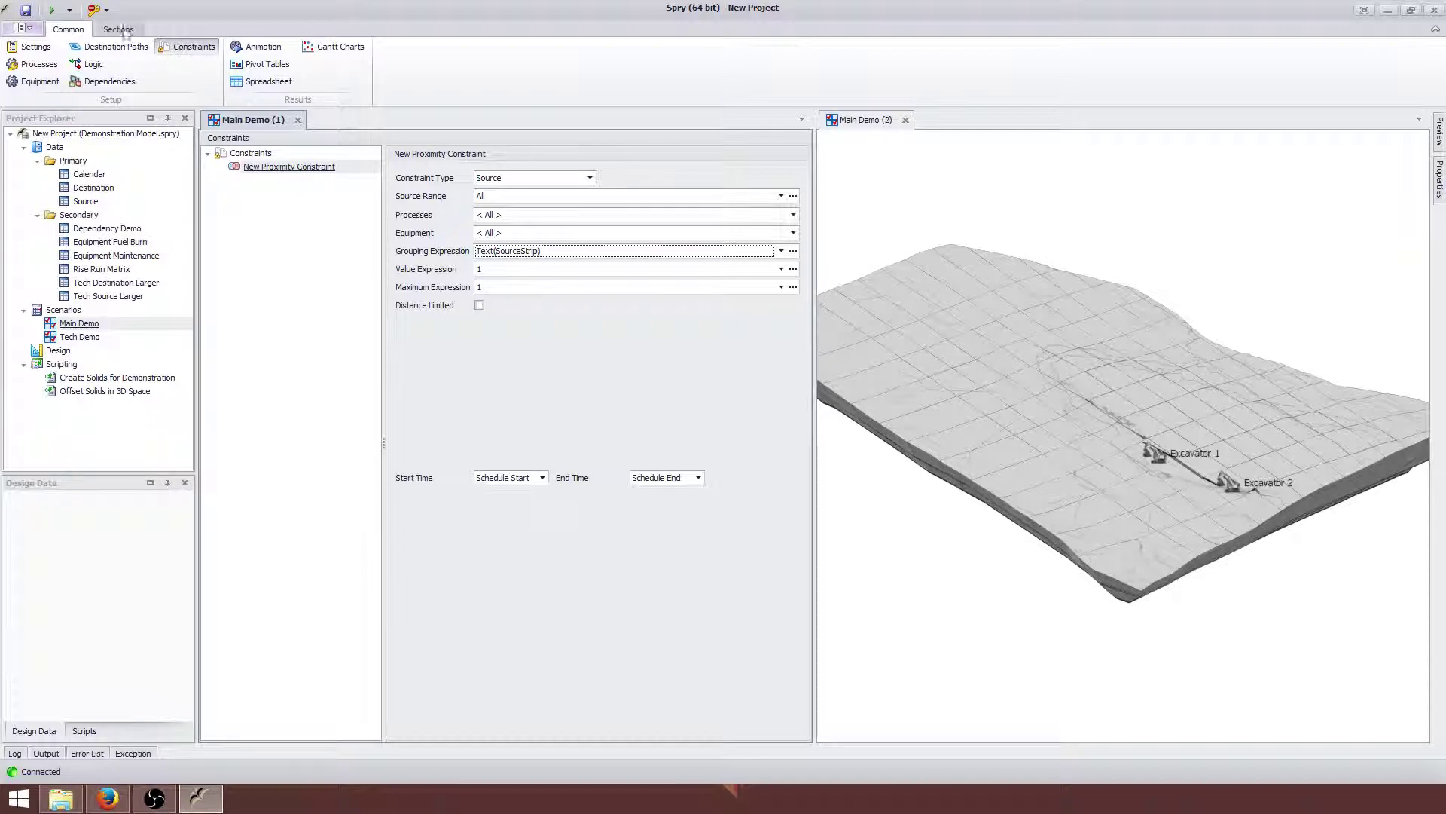
- Rerun the schedule with strip grouping and play the animation to examine which strips the excavators work in
left_click(50, 10)
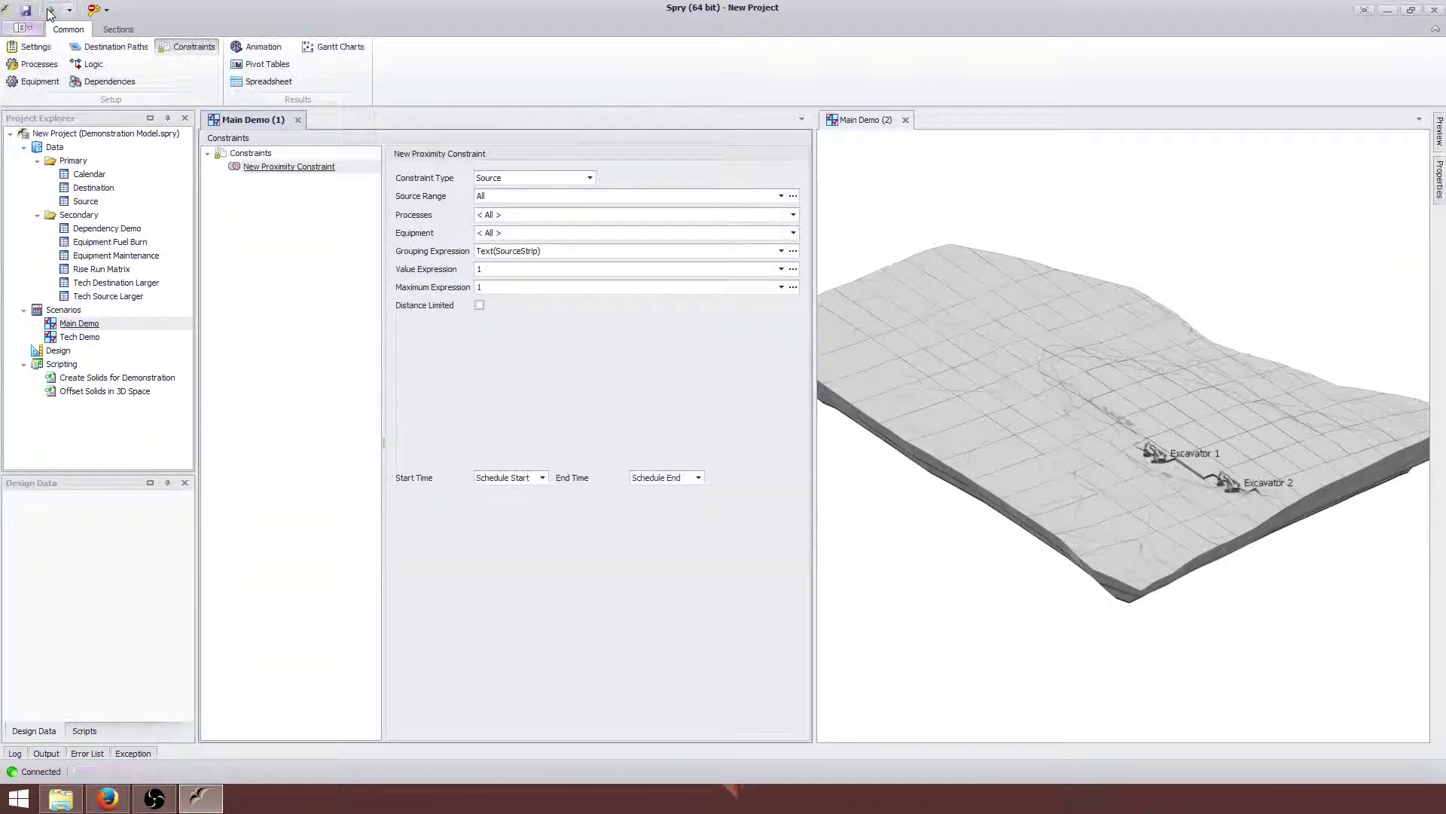
left_click(895, 301)
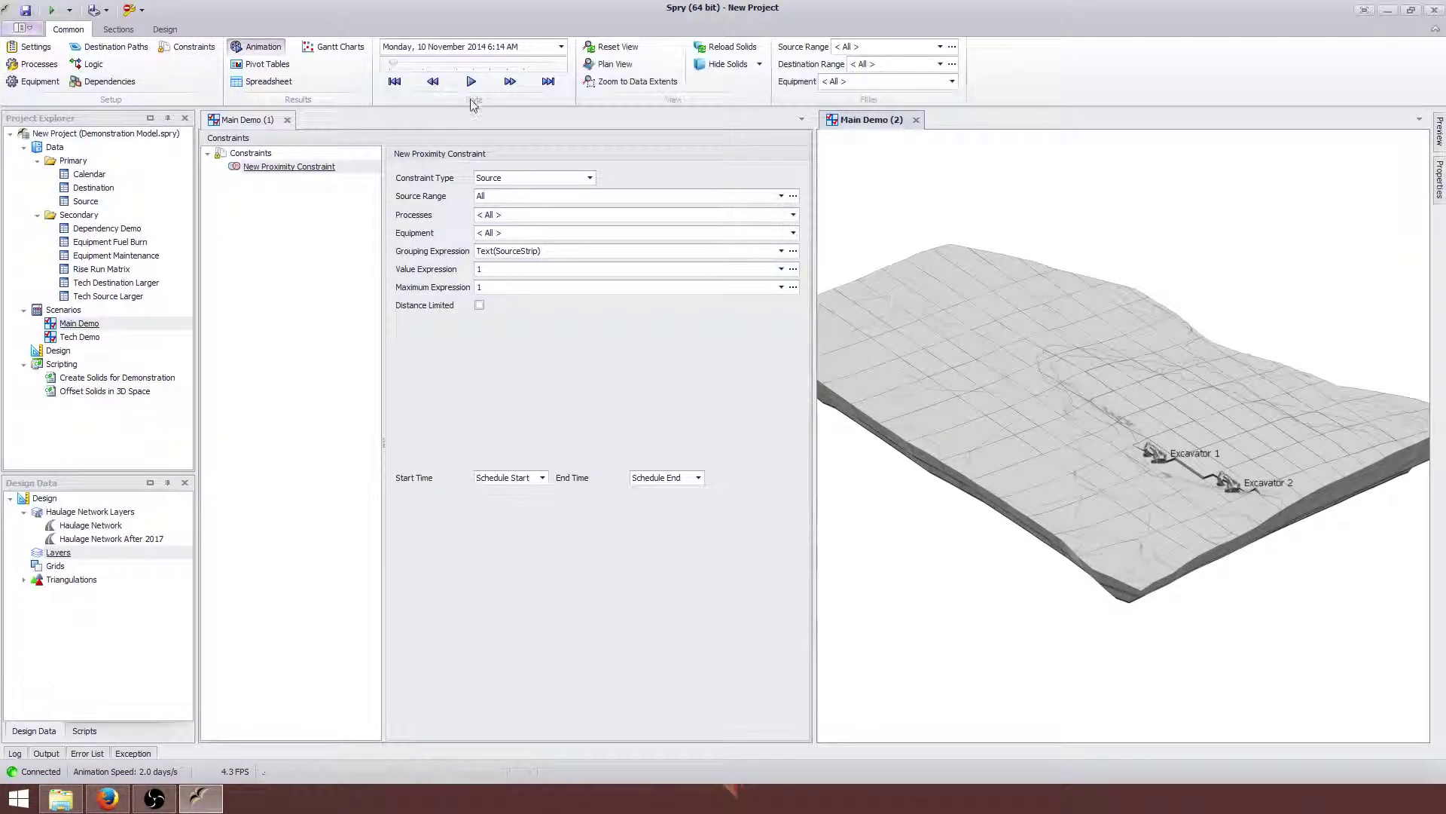
left_click(471, 82)
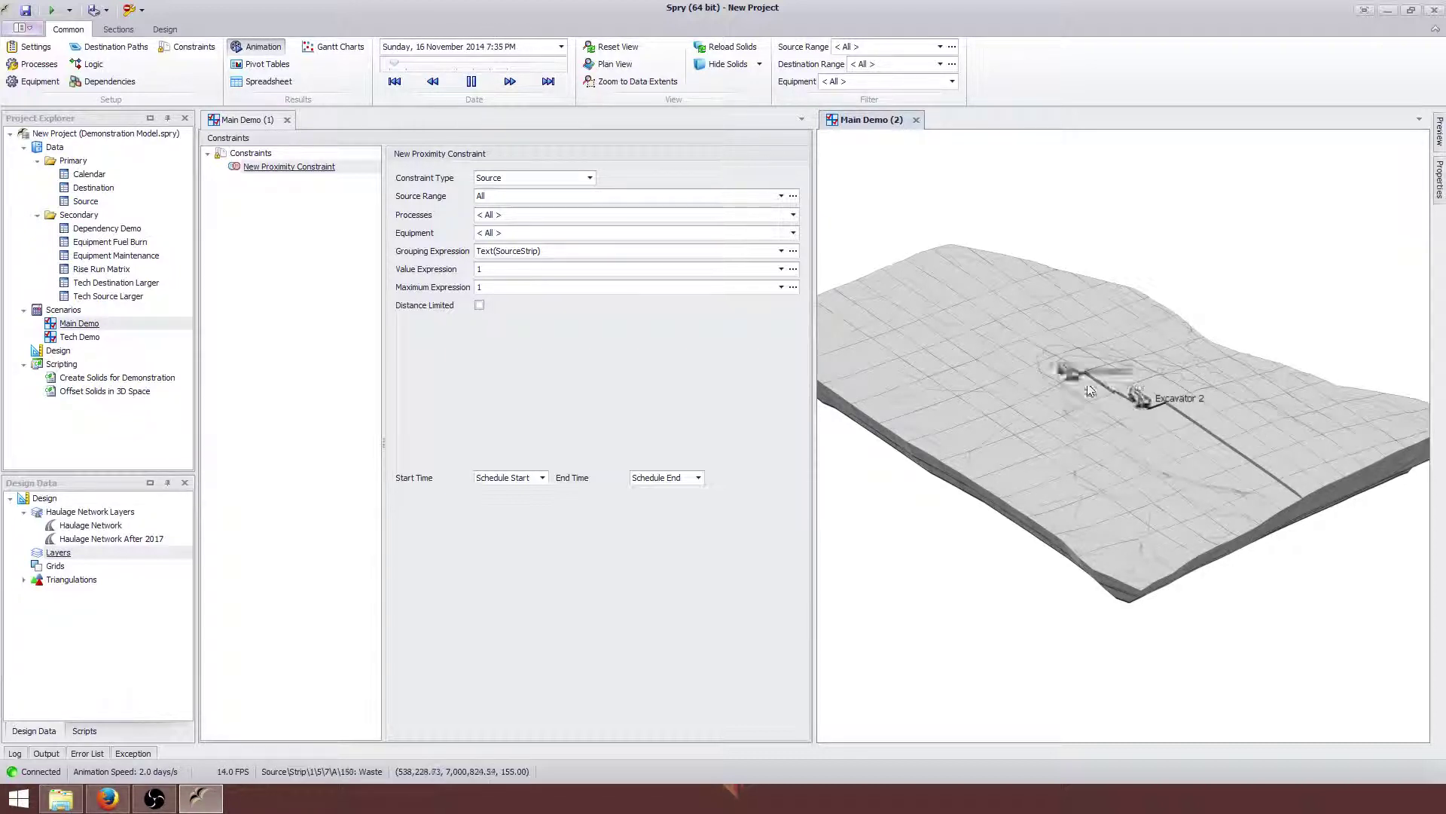
mouse_move(1092, 395)
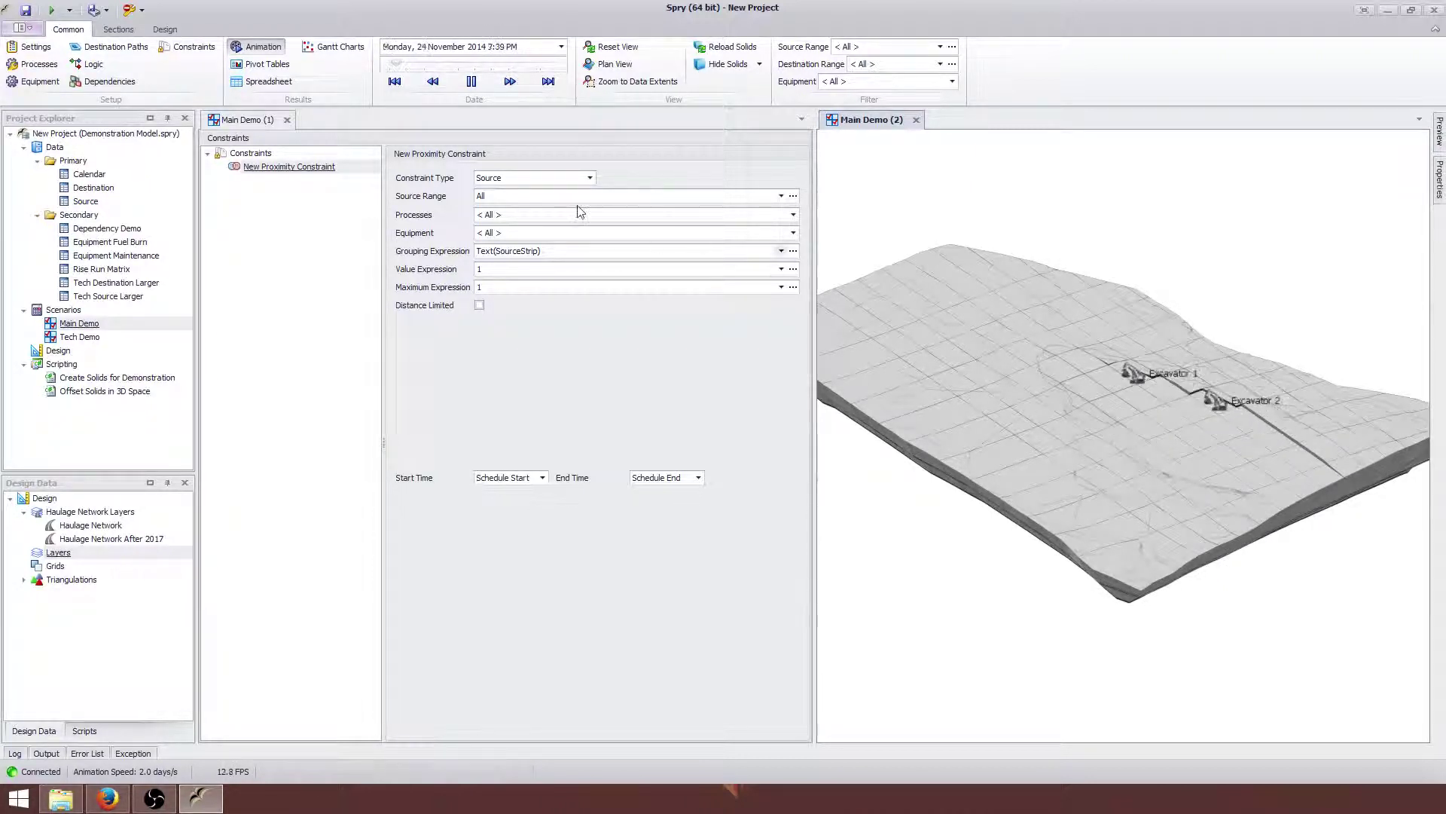
left_click(472, 82)
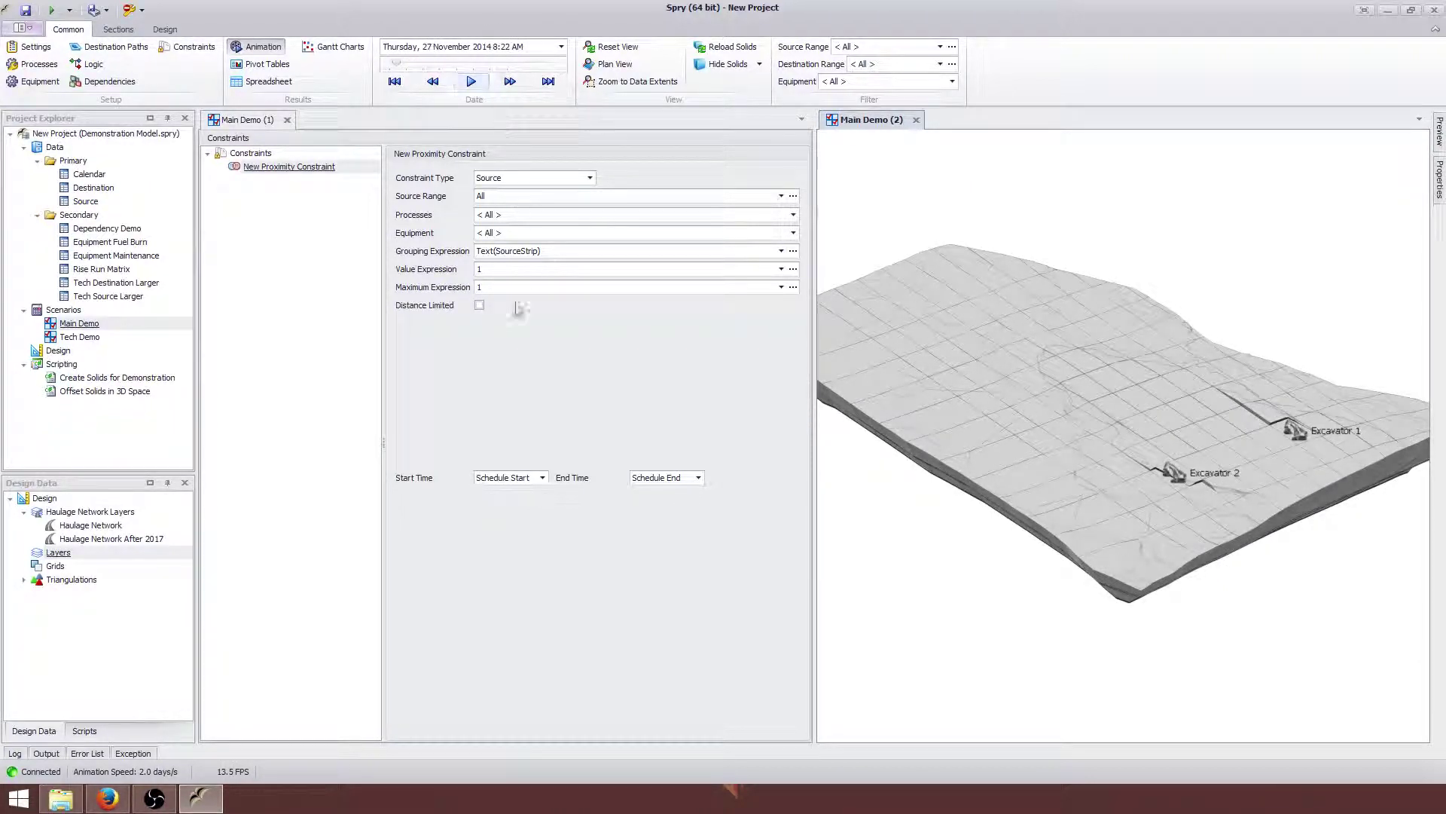
- Turn on the distance limit for the proximity constraint
left_click(479, 305)
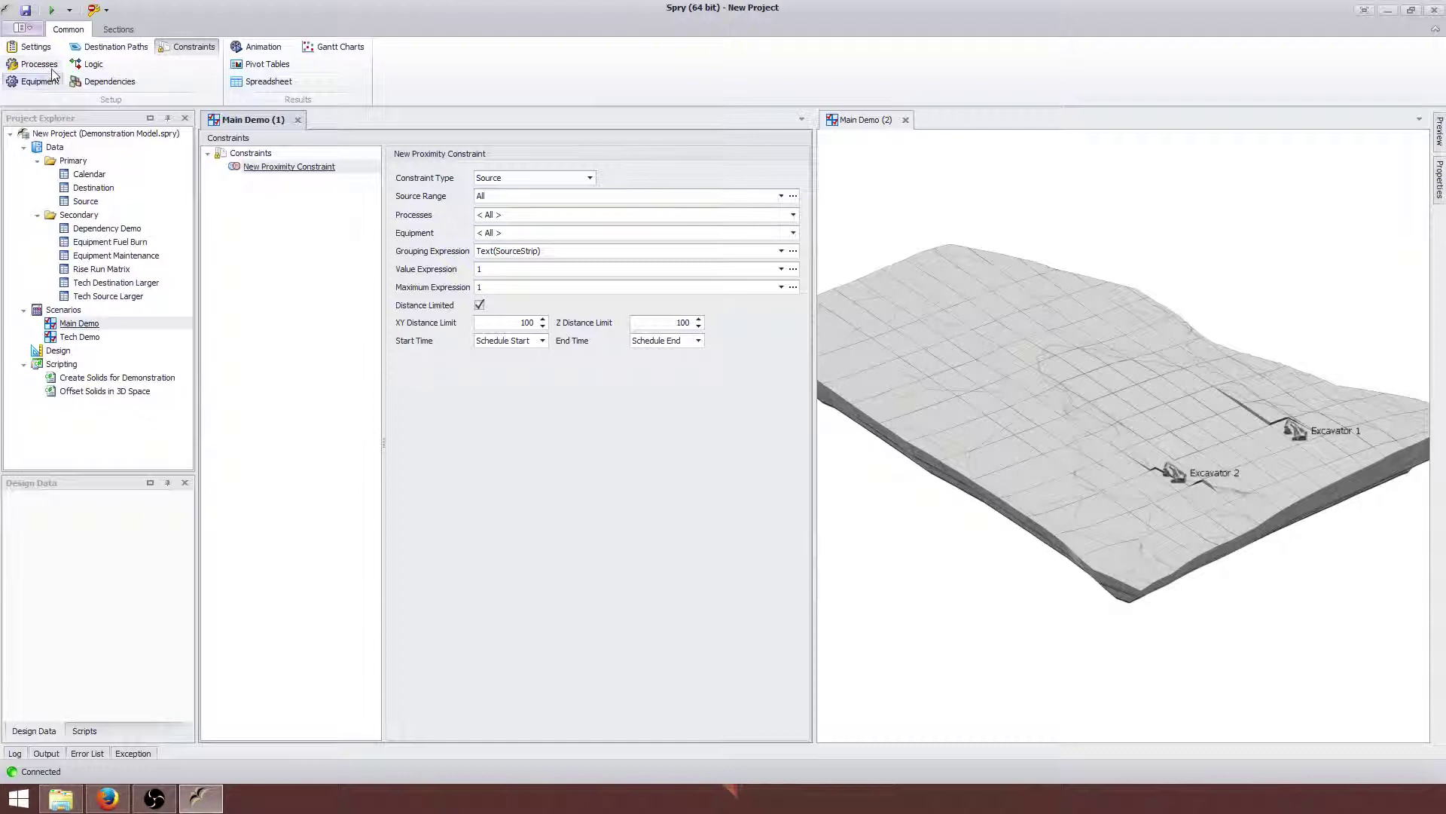
- Open the Source table's field setup, examine the properties of the Proximity Centroid field, and close the setup
right_click(101, 205)
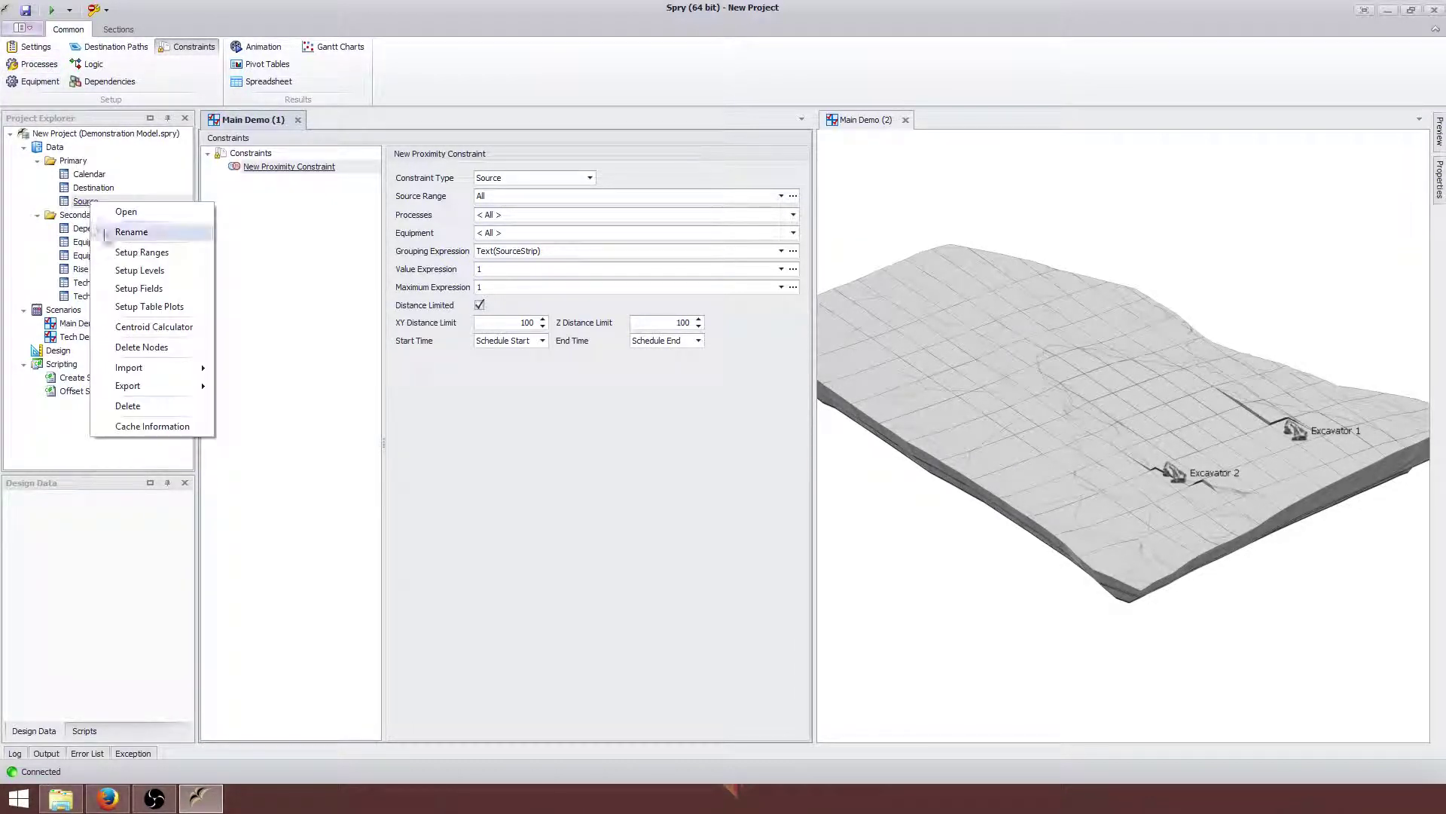
left_click(113, 290)
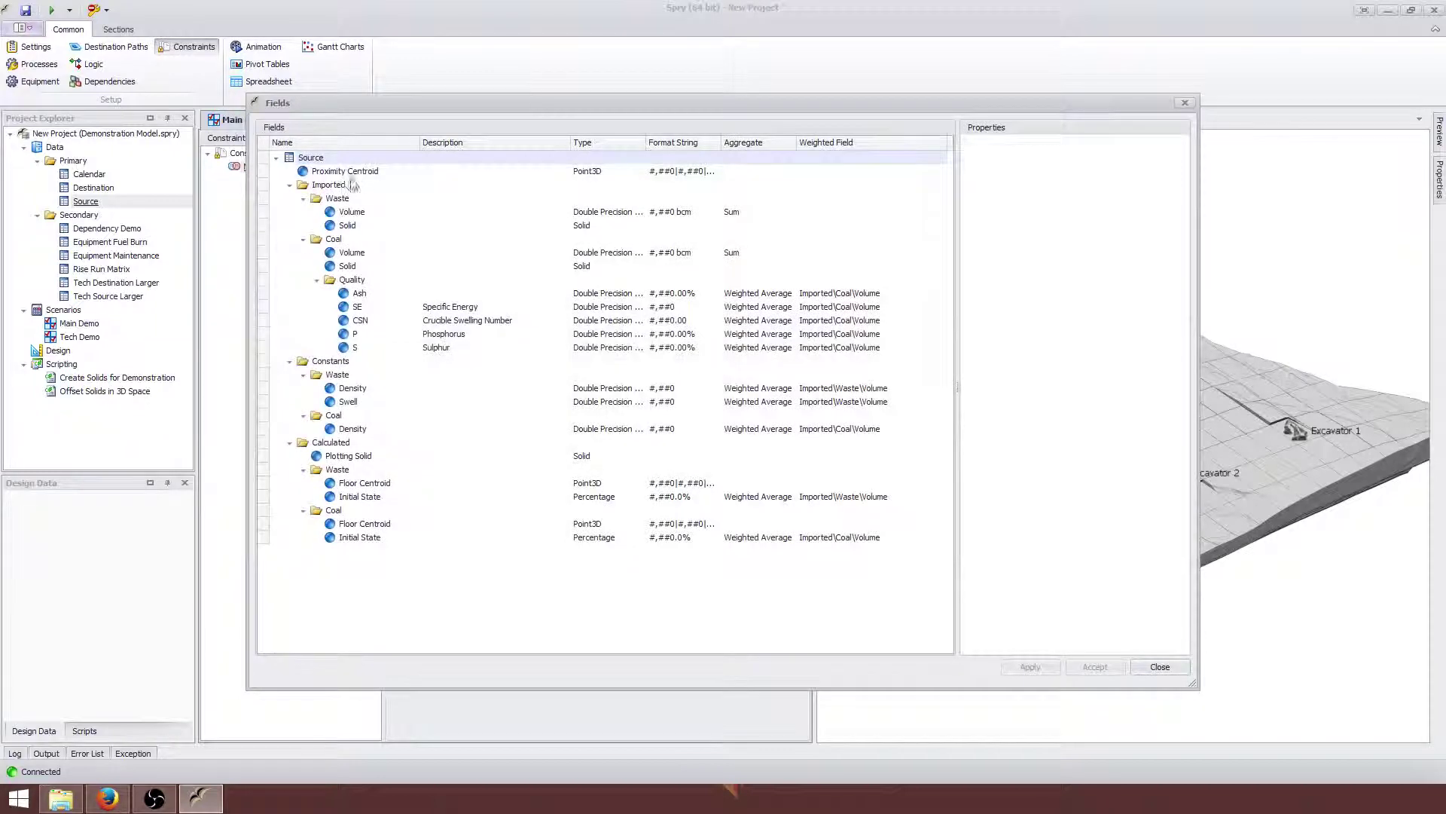
left_click(344, 171)
left_click(1160, 666)
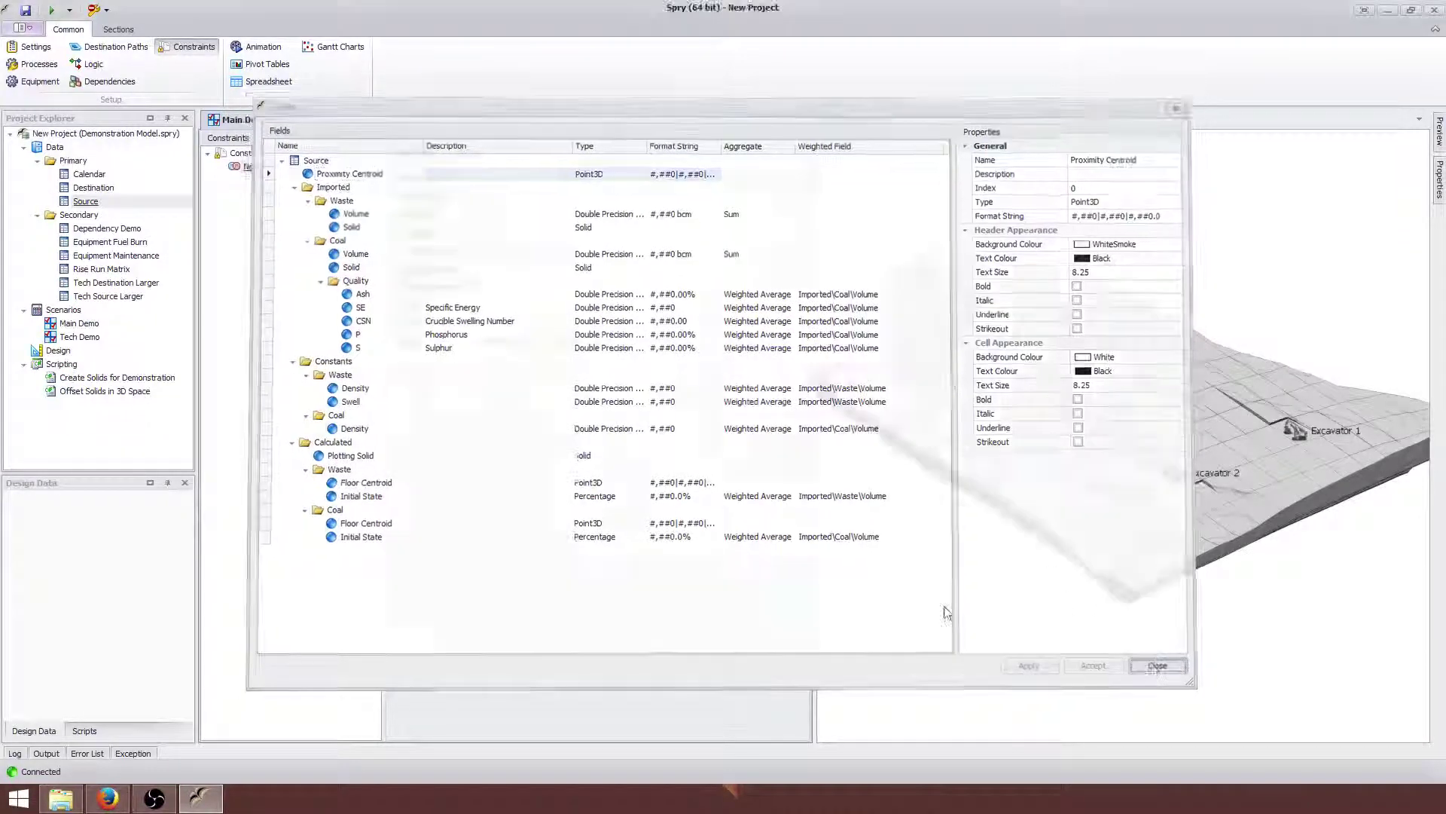
- Open the Source table's Centroid Calculator, examine the waste and coal solids available for centroid calculation, and cancel it
right_click(96, 204)
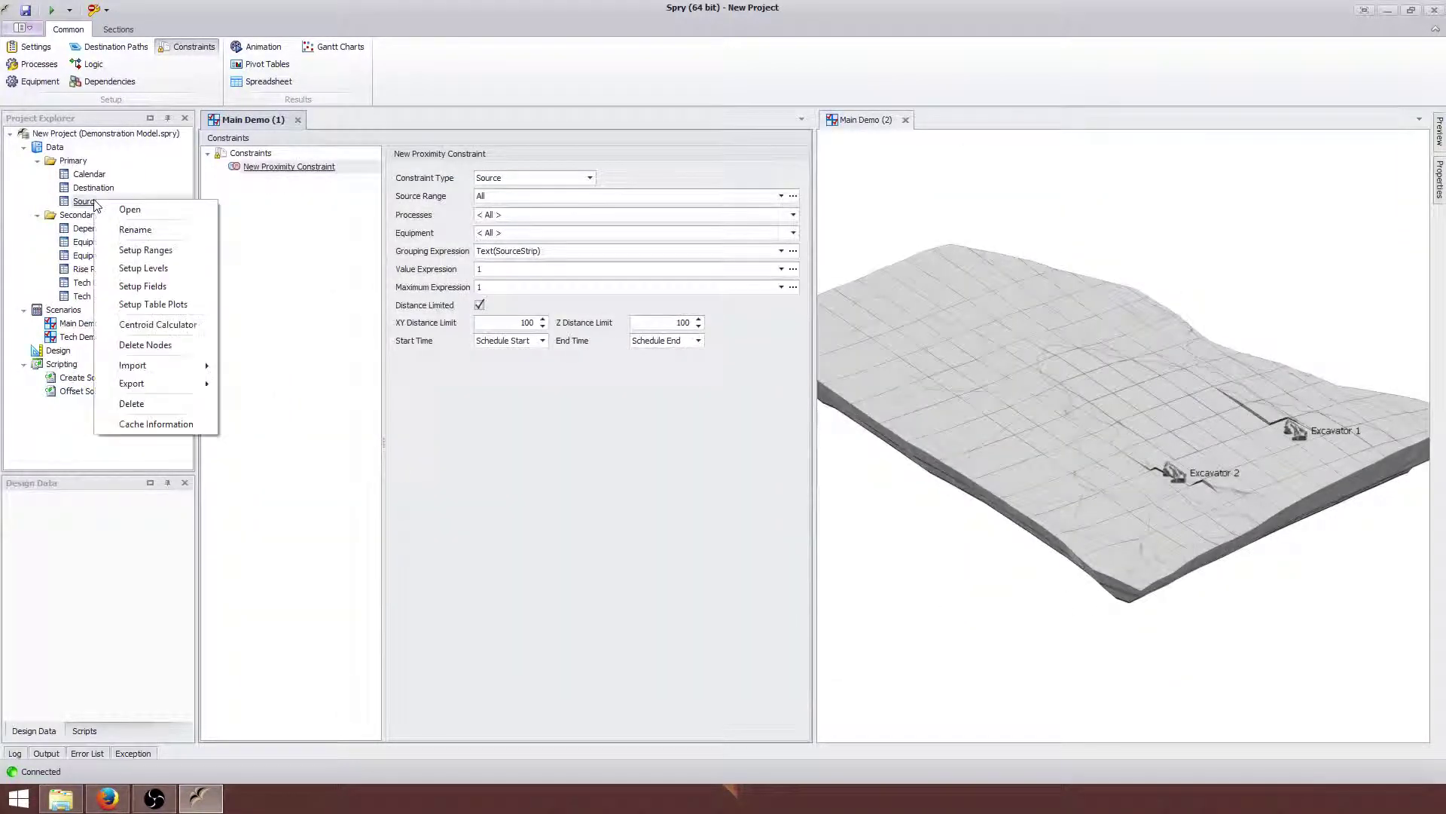
left_click(137, 324)
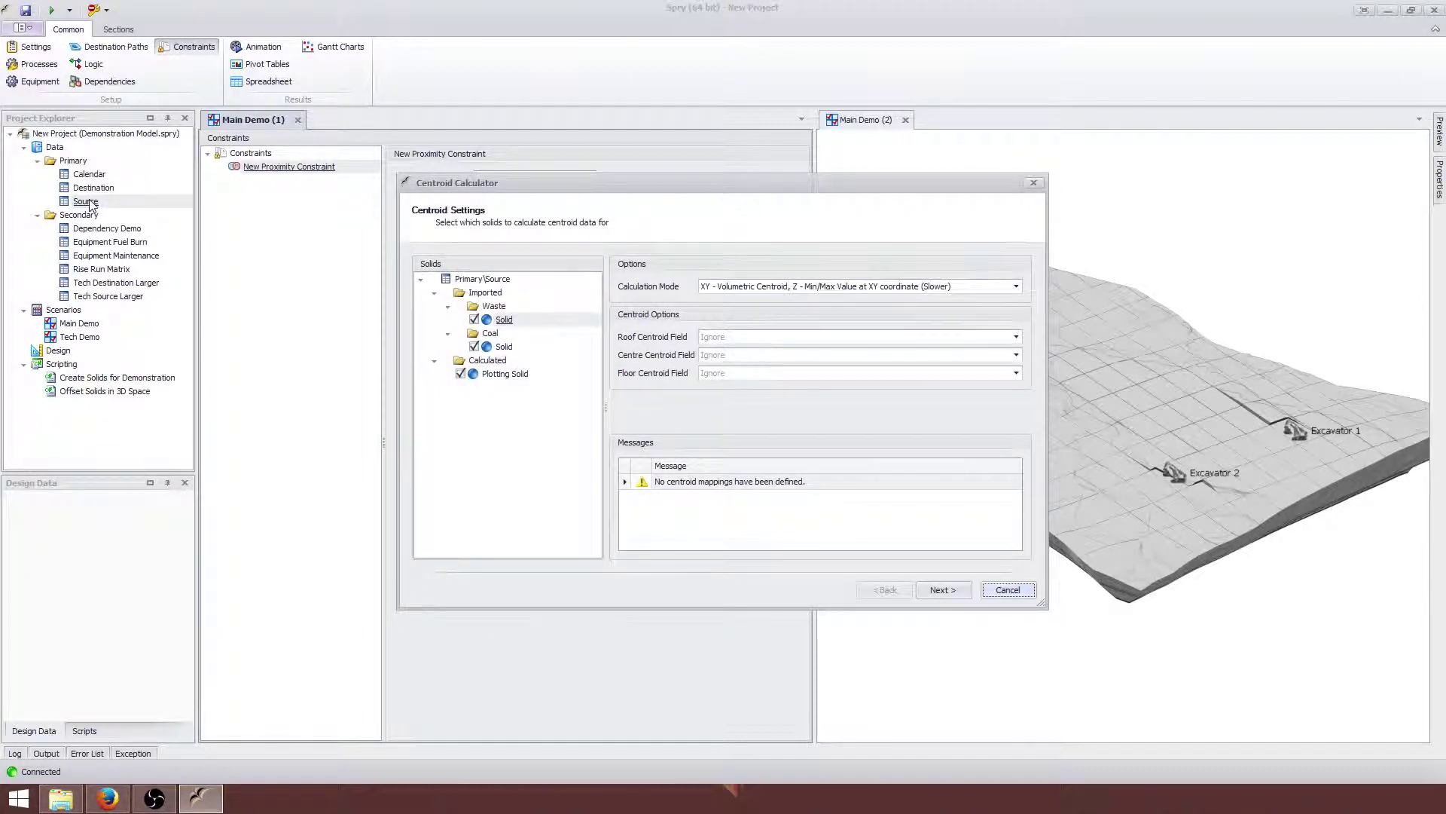
left_click(521, 321)
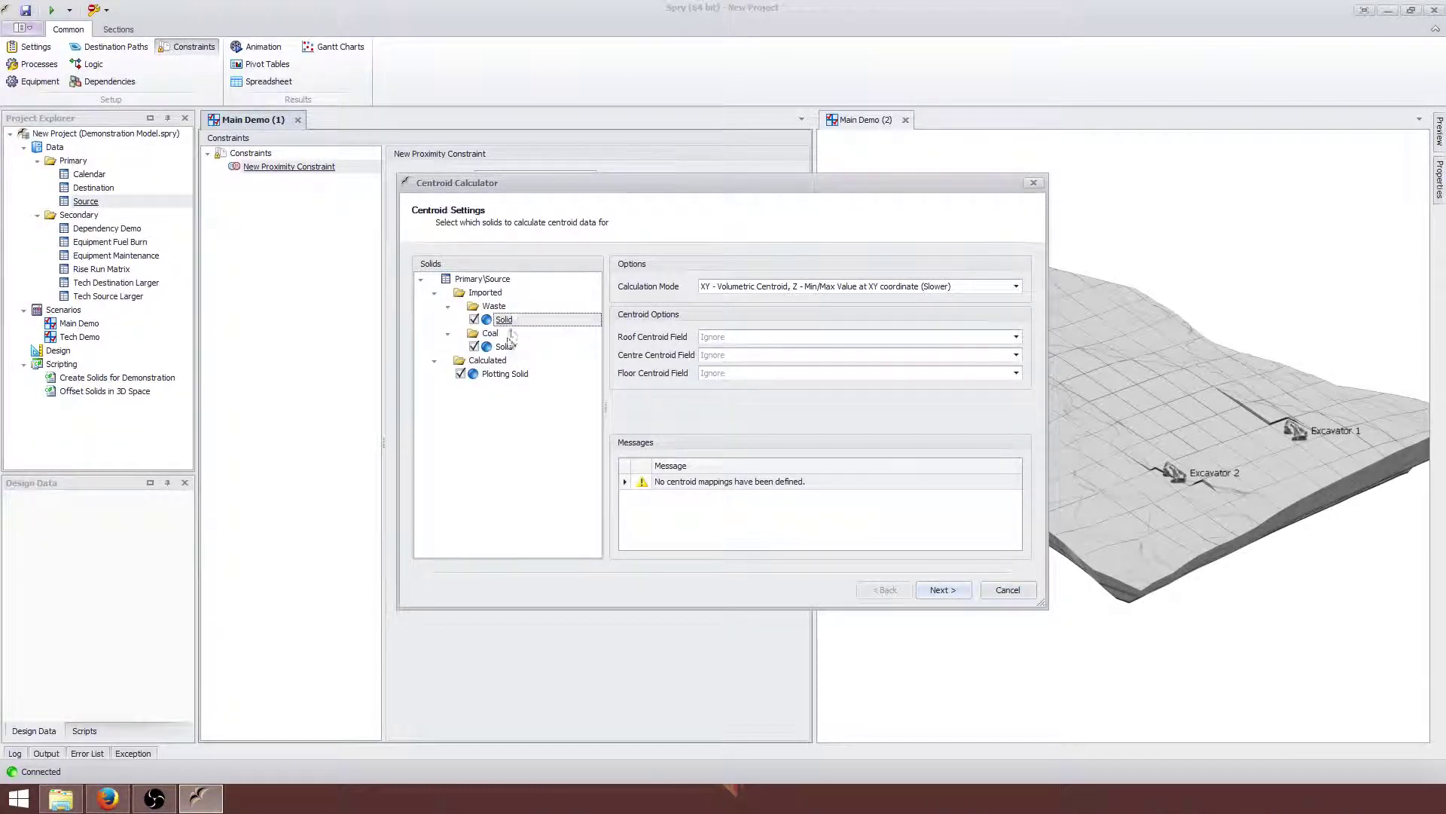
left_click(506, 346)
left_click(510, 320)
left_click(513, 347)
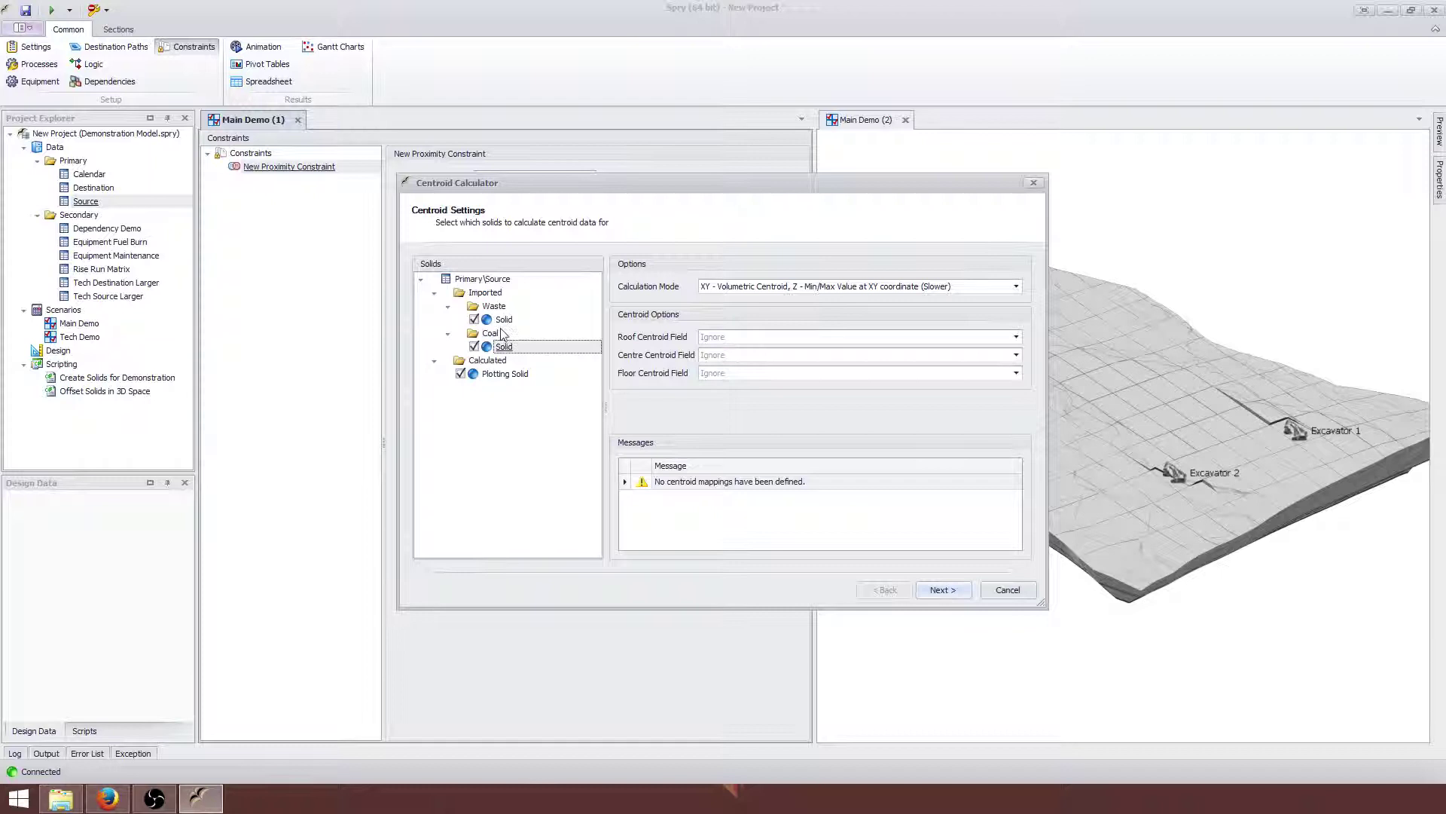
left_click(504, 321)
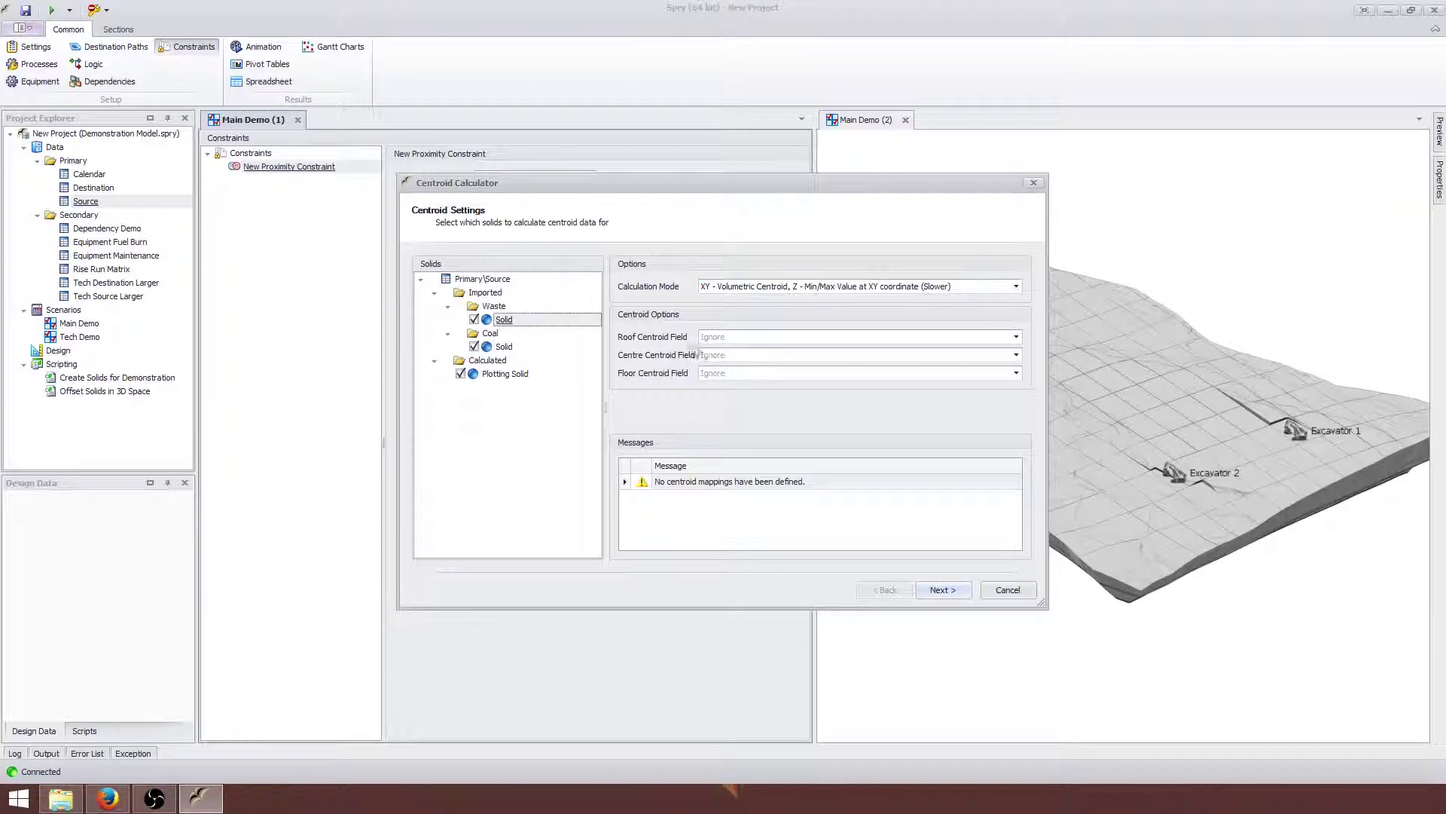
left_click(1007, 590)
- Open the scenario's processes and examine the centroid fields assigned to the Waste and Coal processes
left_click(50, 69)
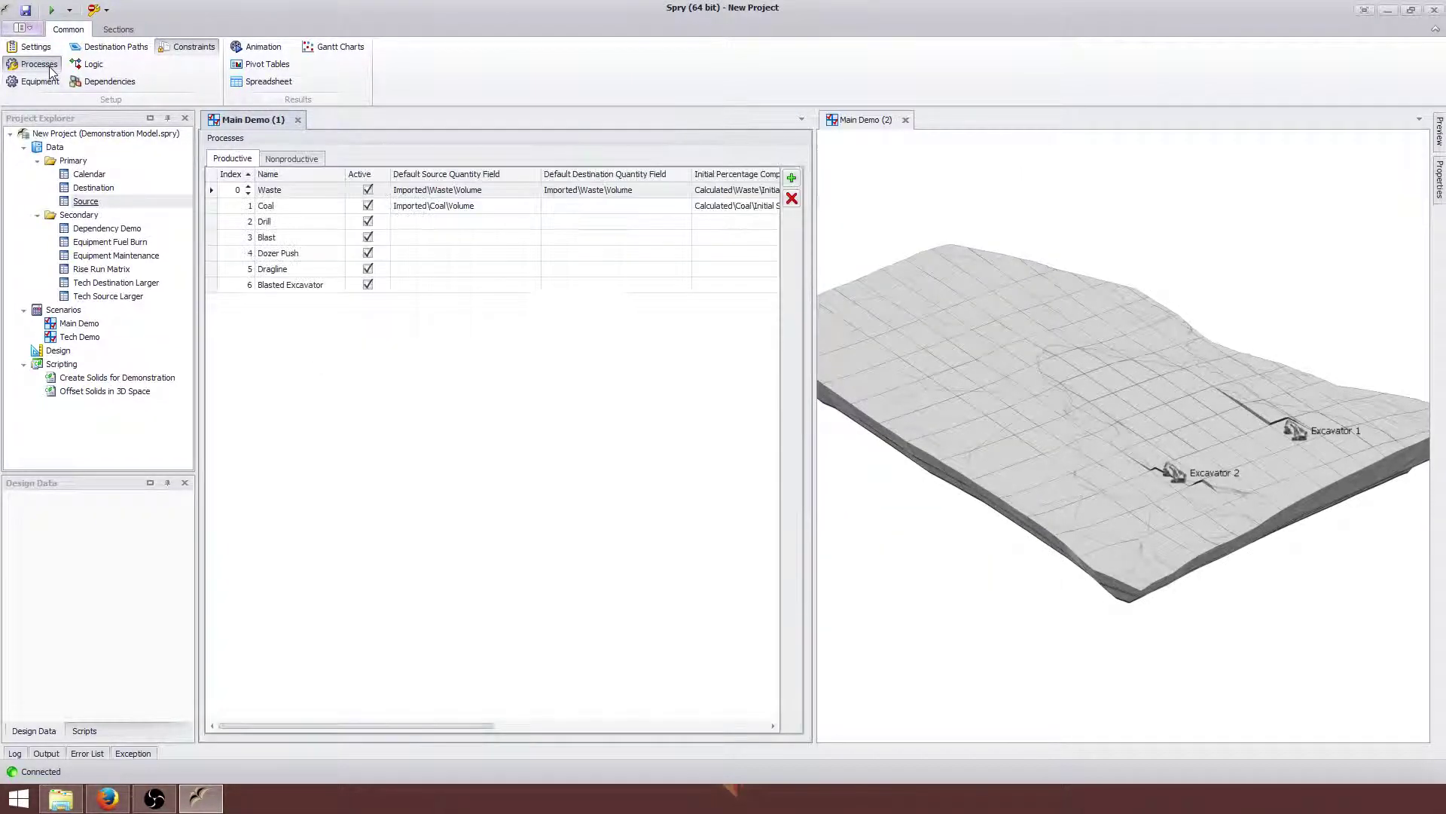
left_click_drag(435, 726, 705, 741)
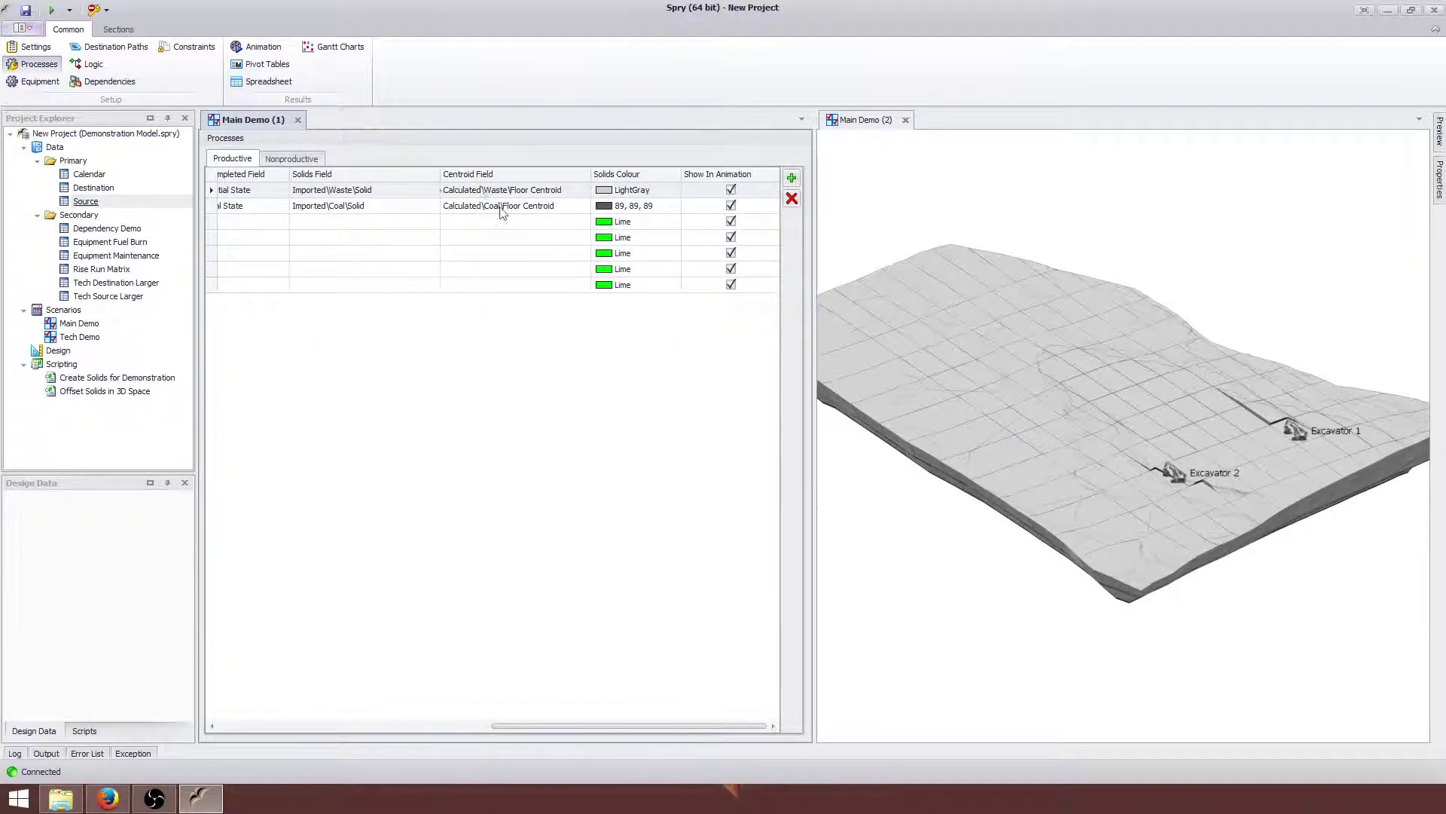
left_click(471, 727)
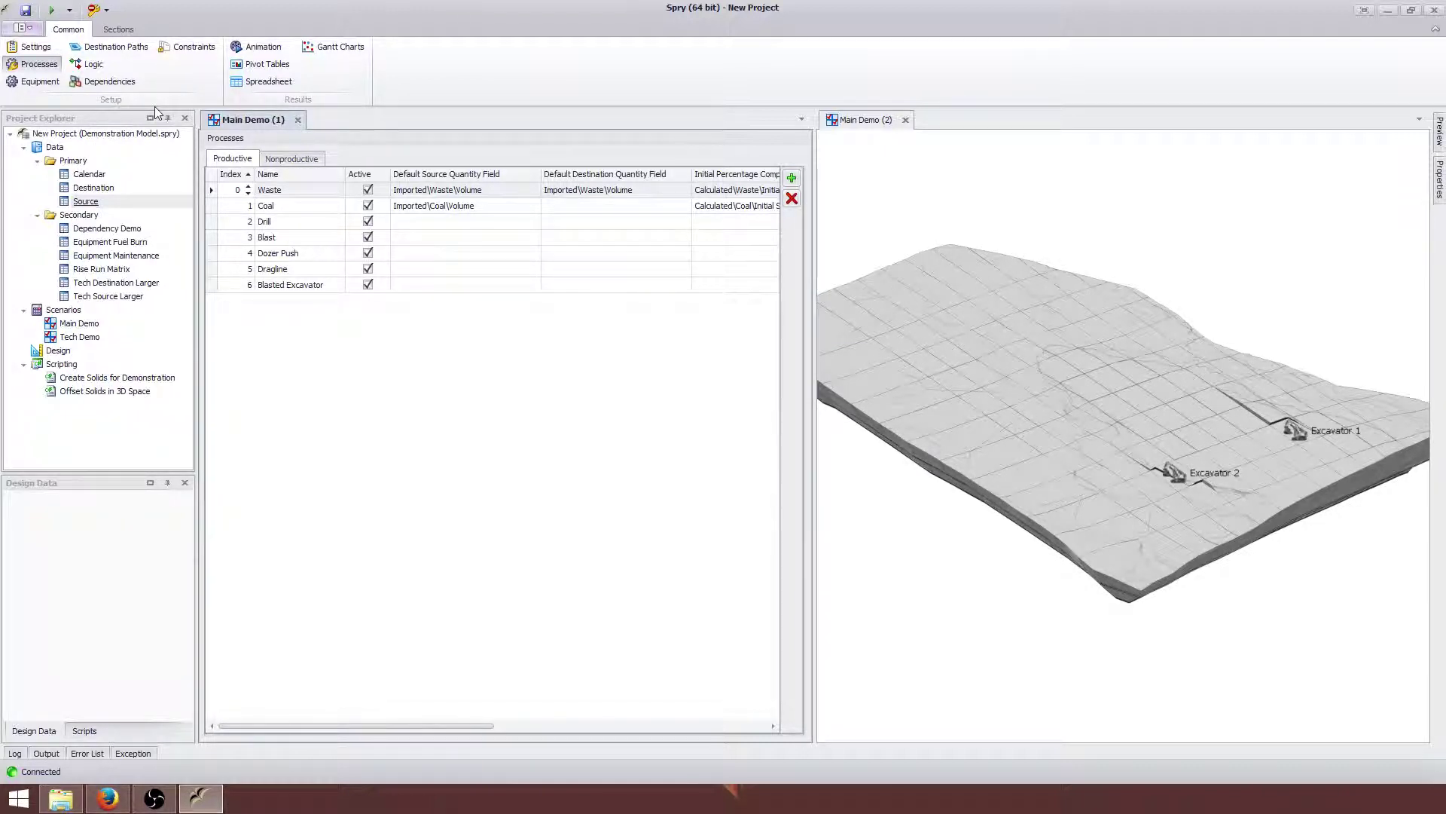
- Set Excavator 2's priority to 2 in the equipment setup and compare it with Excavator 1's specifications
left_click(33, 78)
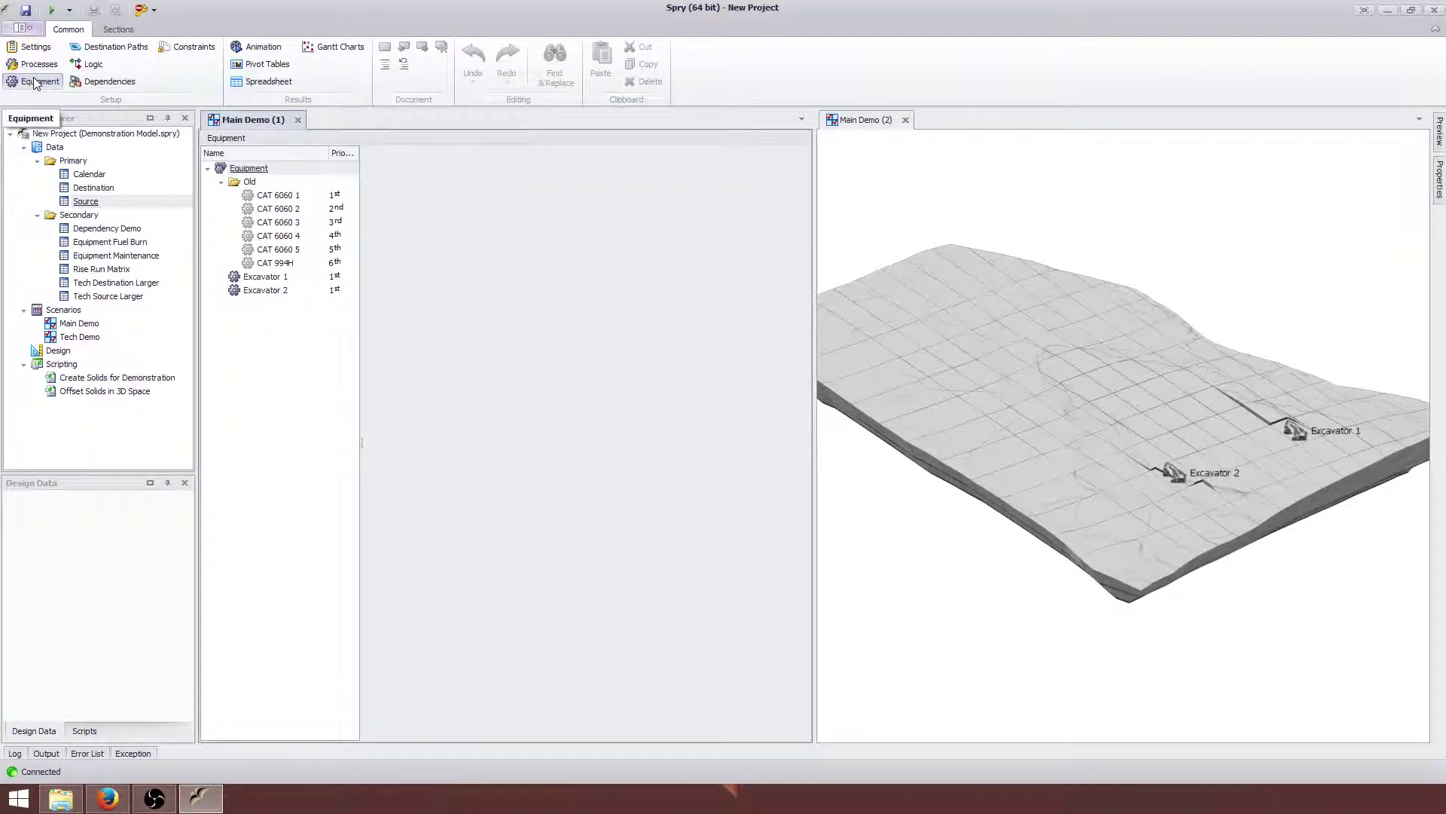
left_click(221, 182)
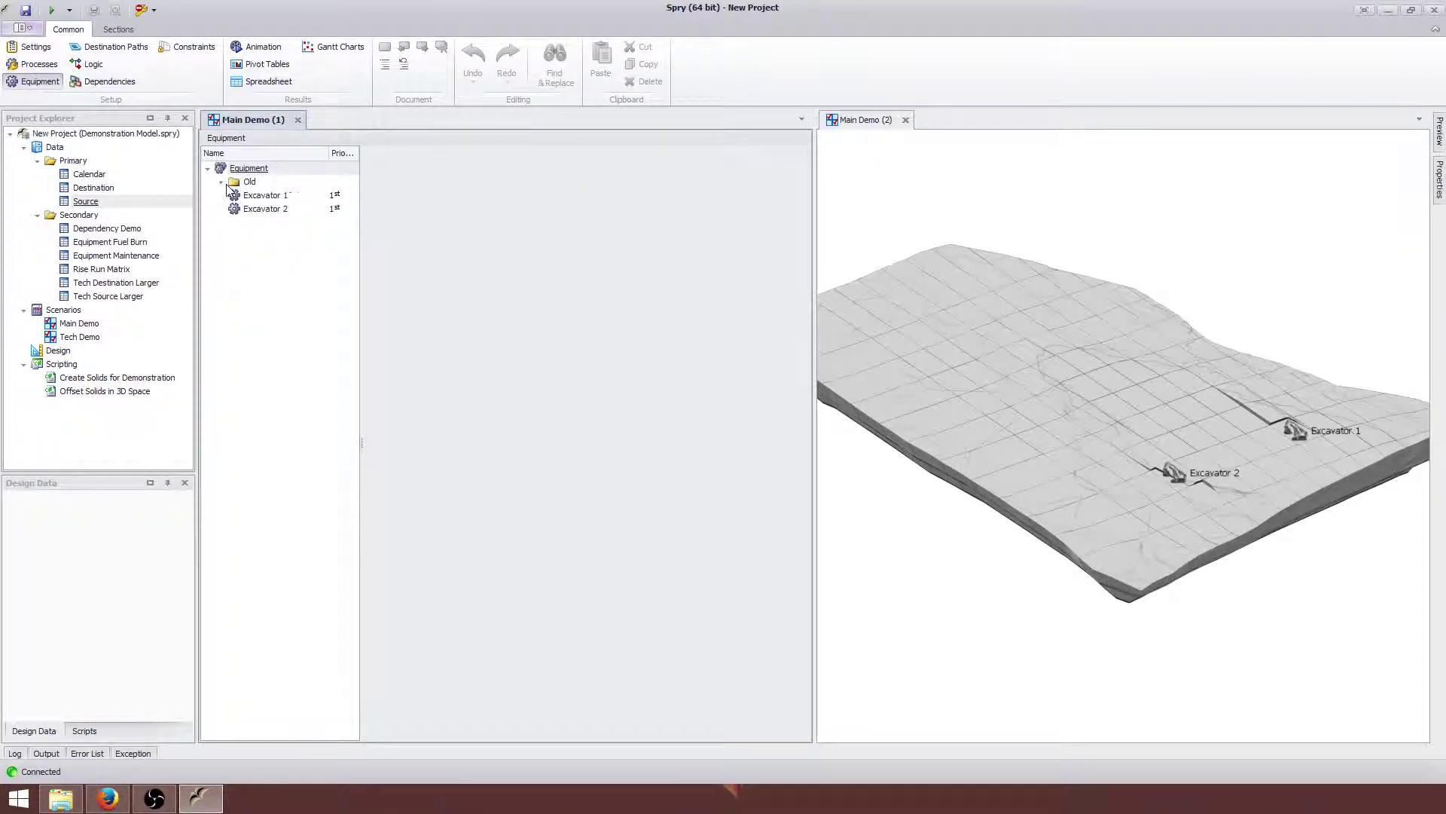
left_click(263, 210)
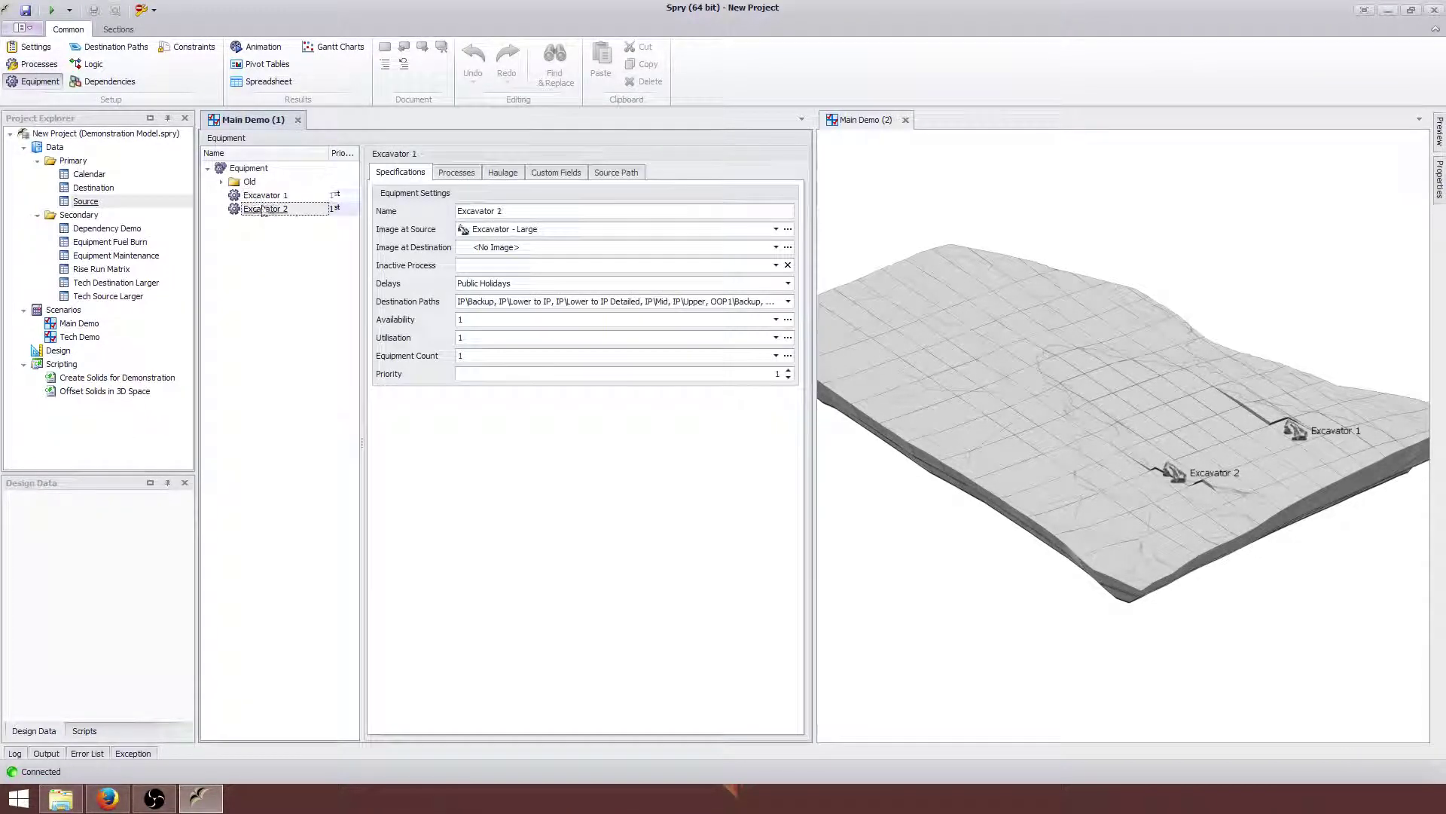
left_click(788, 370)
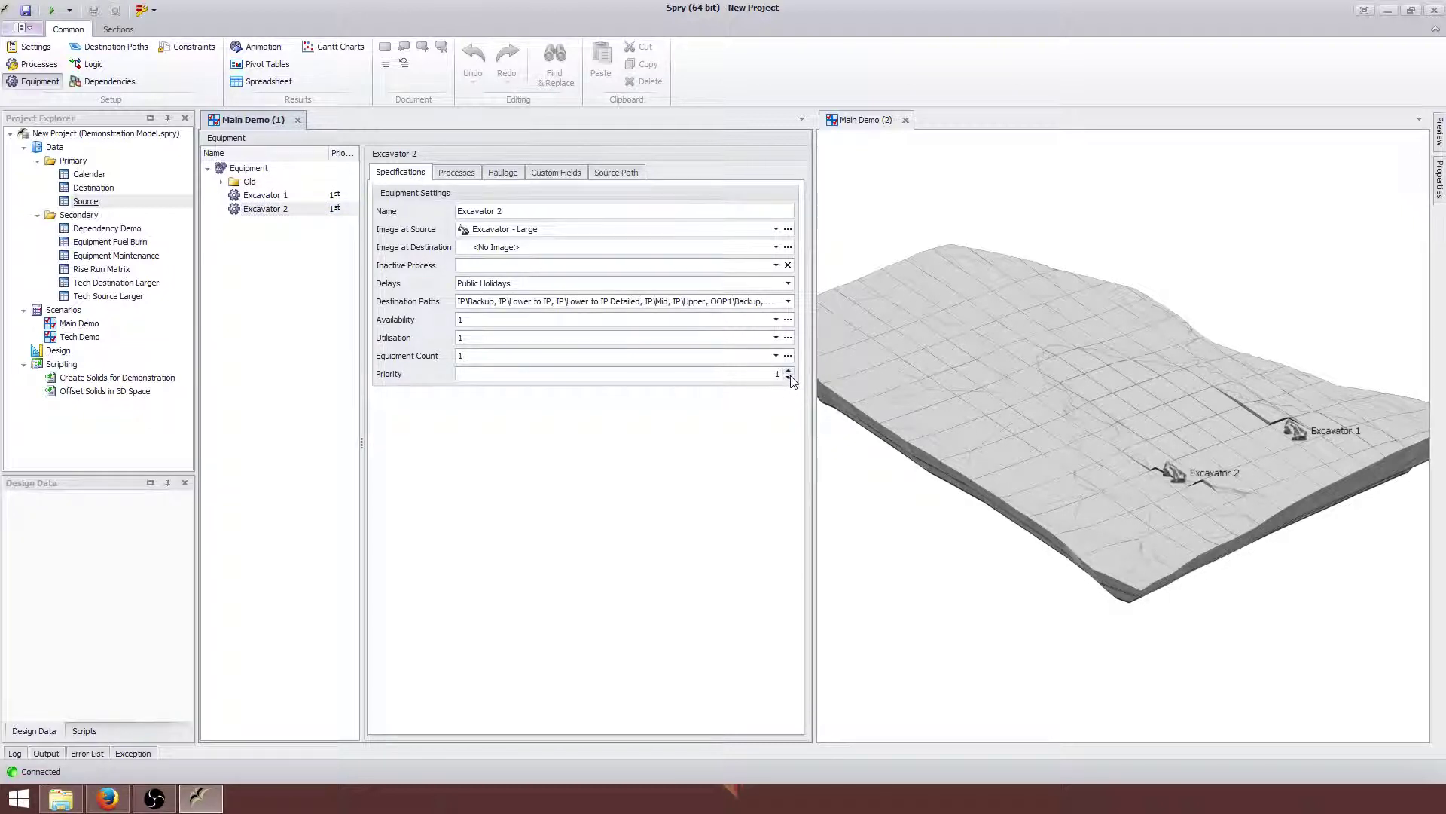
left_click(271, 197)
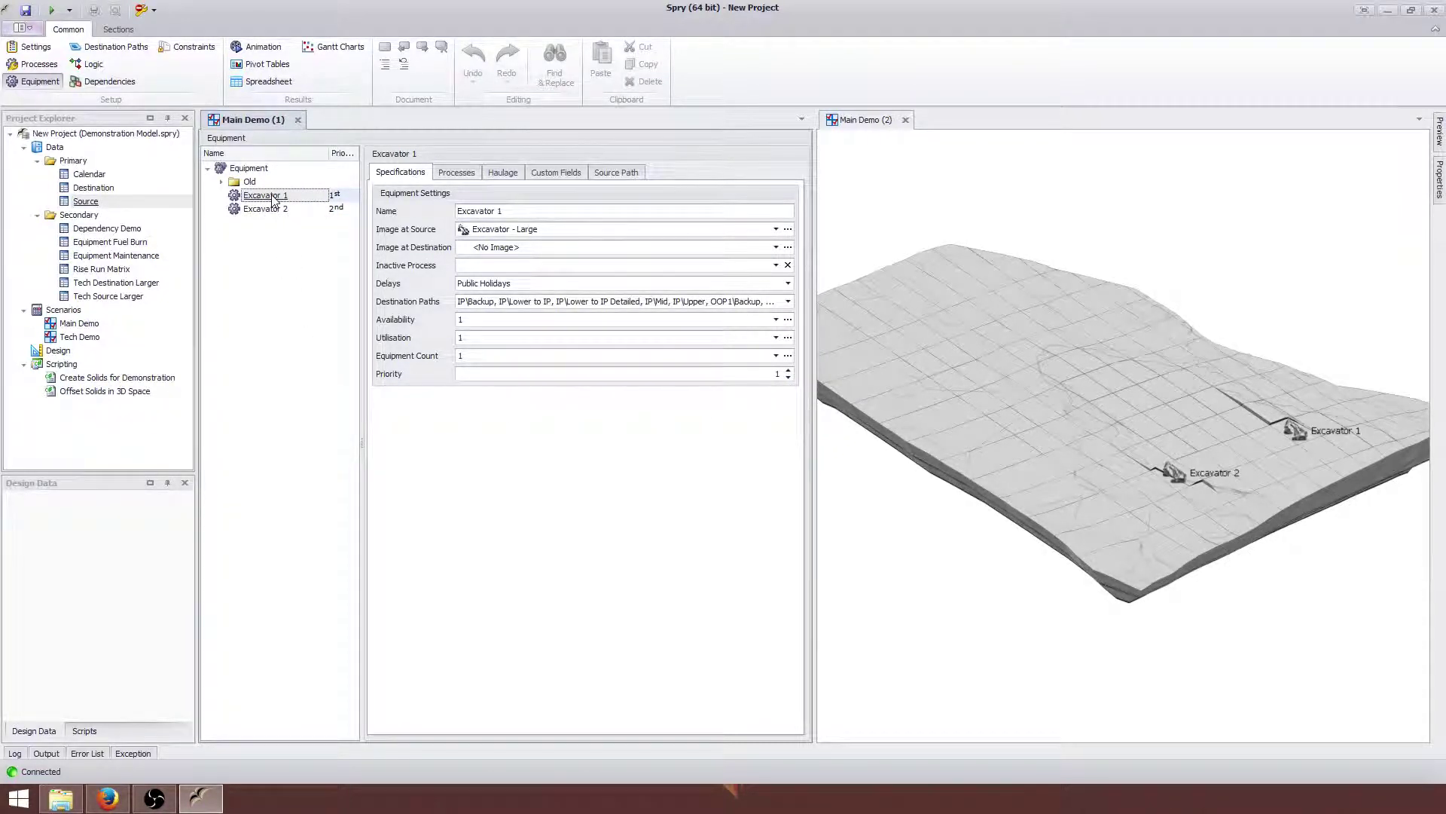